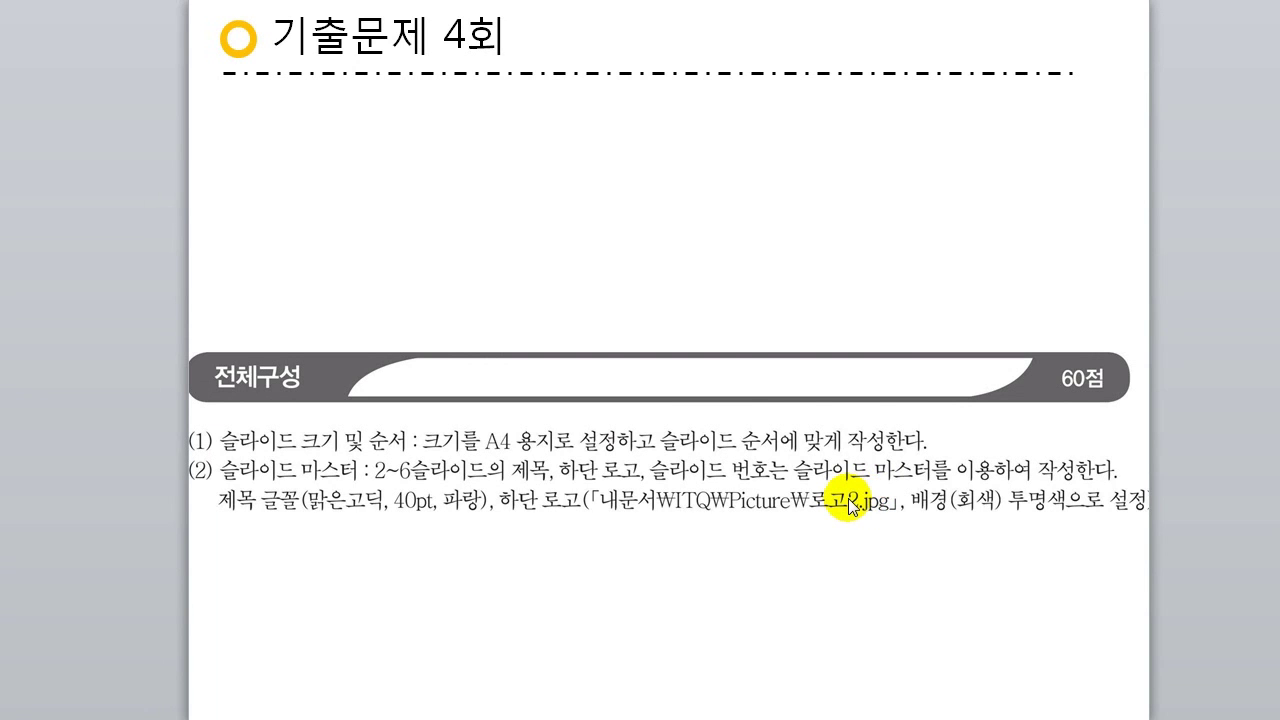
Switch to PowerPoint and save the new presentation in the Documents ITQ folder under the file name 123456-기출사
key(alt+Tab)
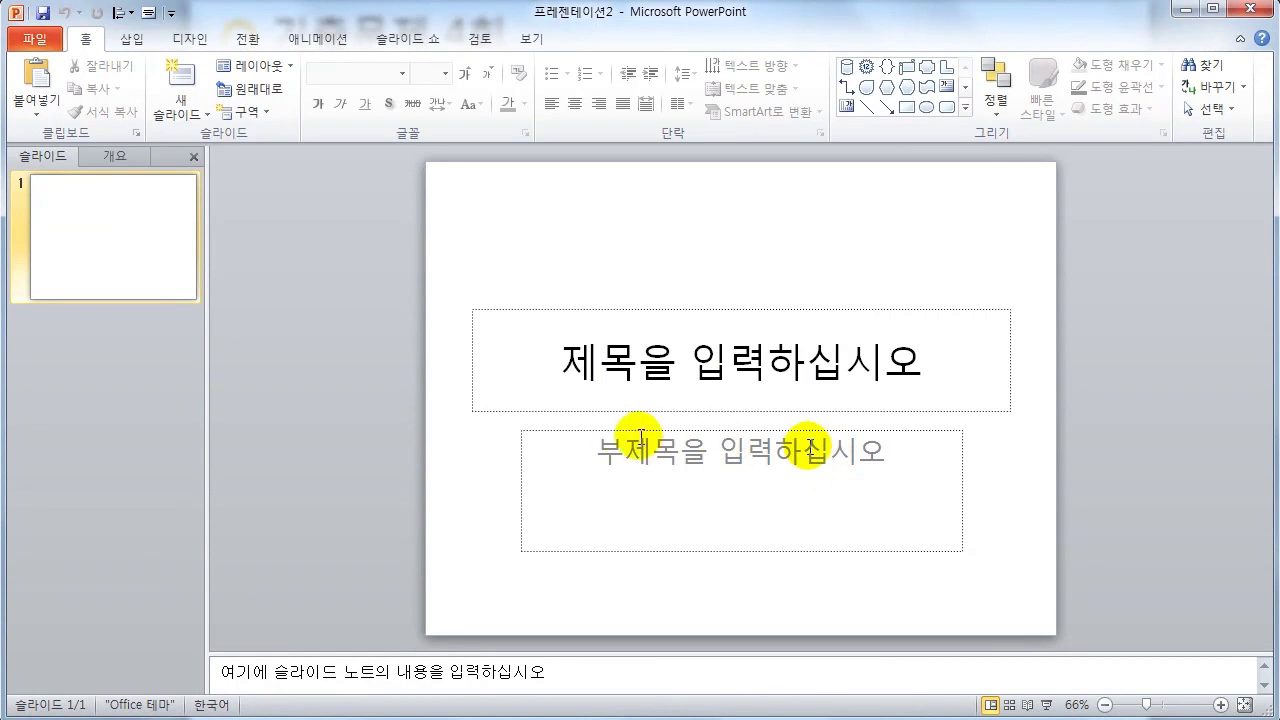
key(F12)
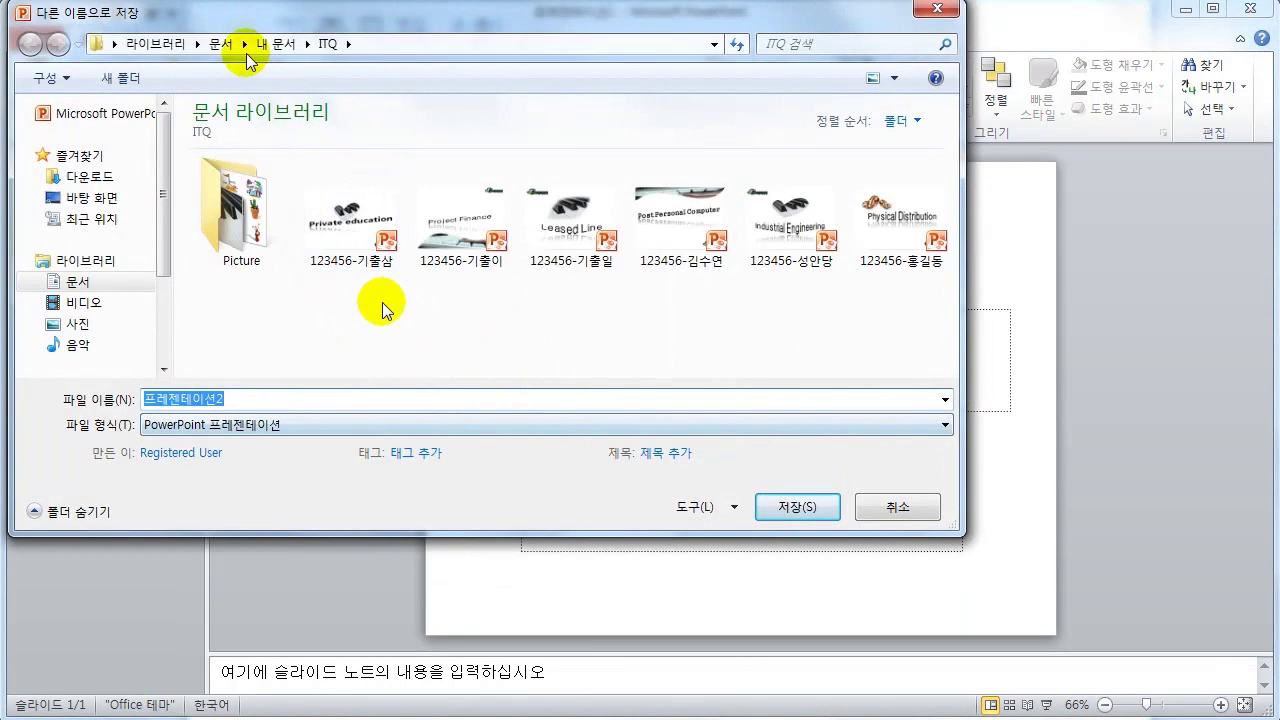
click(326, 44)
click(243, 394)
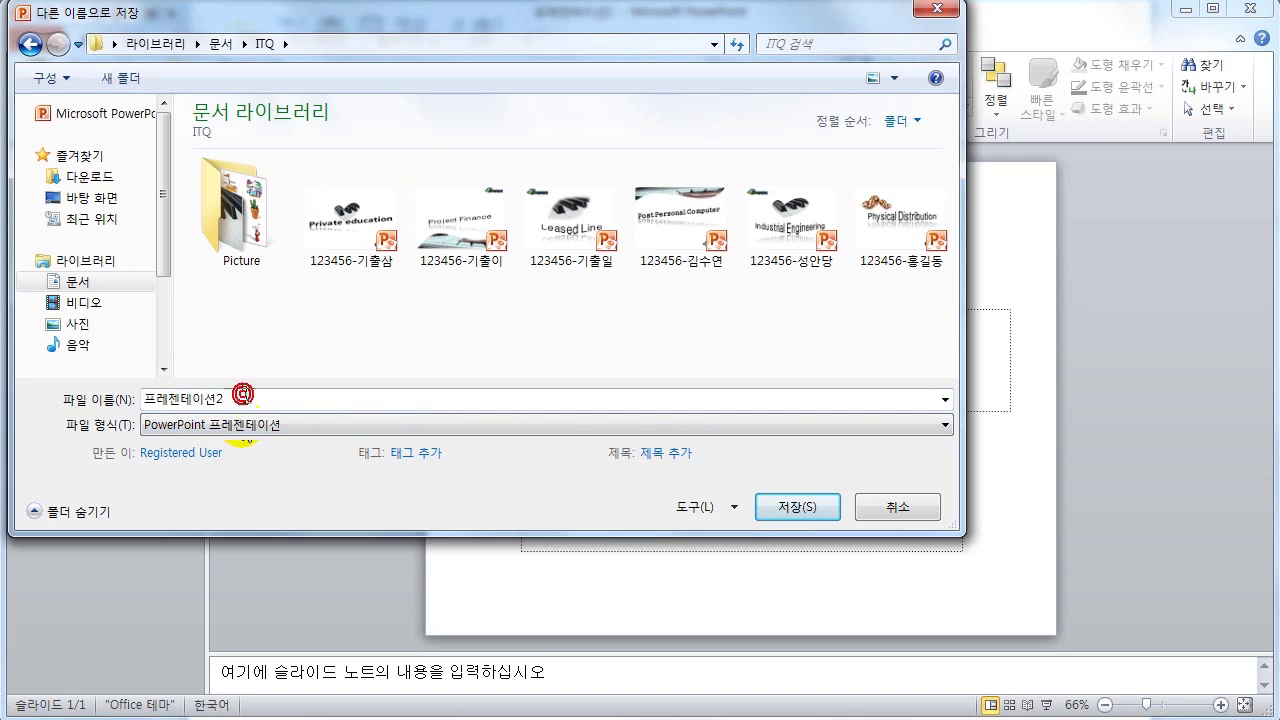
key(BackSpace)
key(BackSpace)
key(BackSpace)
key(BackSpace)
key(BackSpace)
key(BackSpace)
key(BackSpace)
text(123456-)
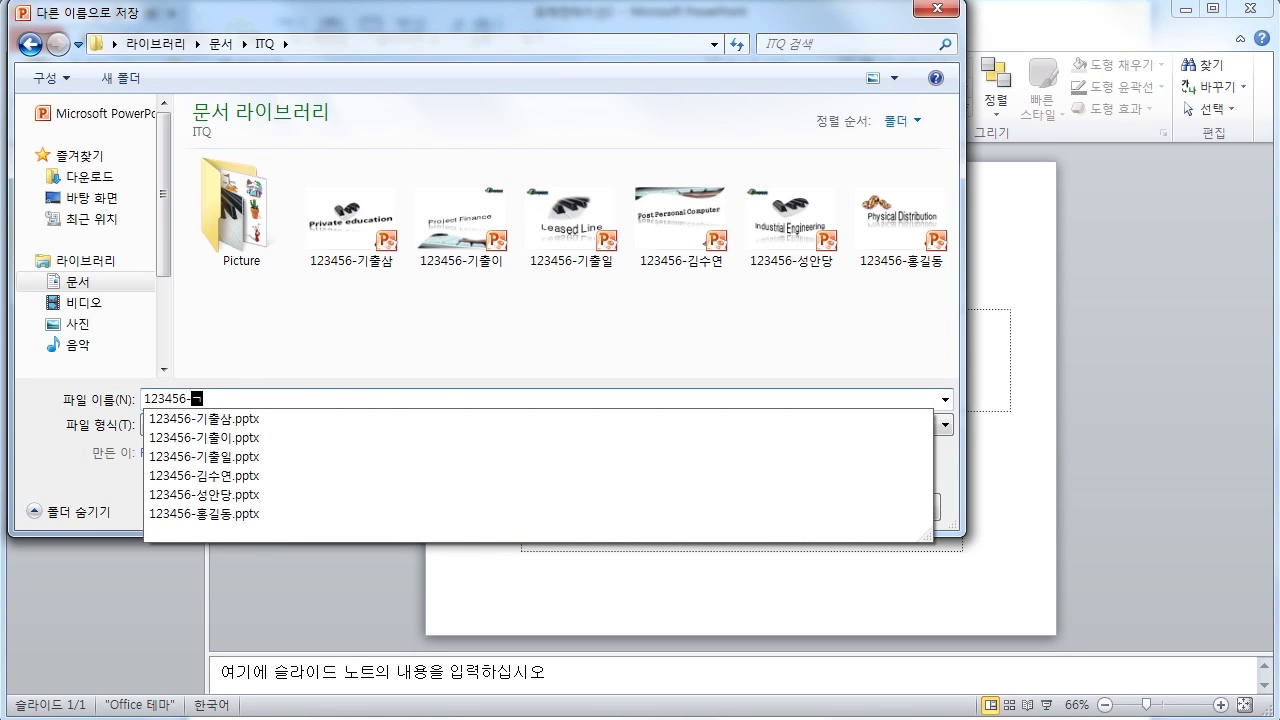
text(기출사)
click(788, 509)
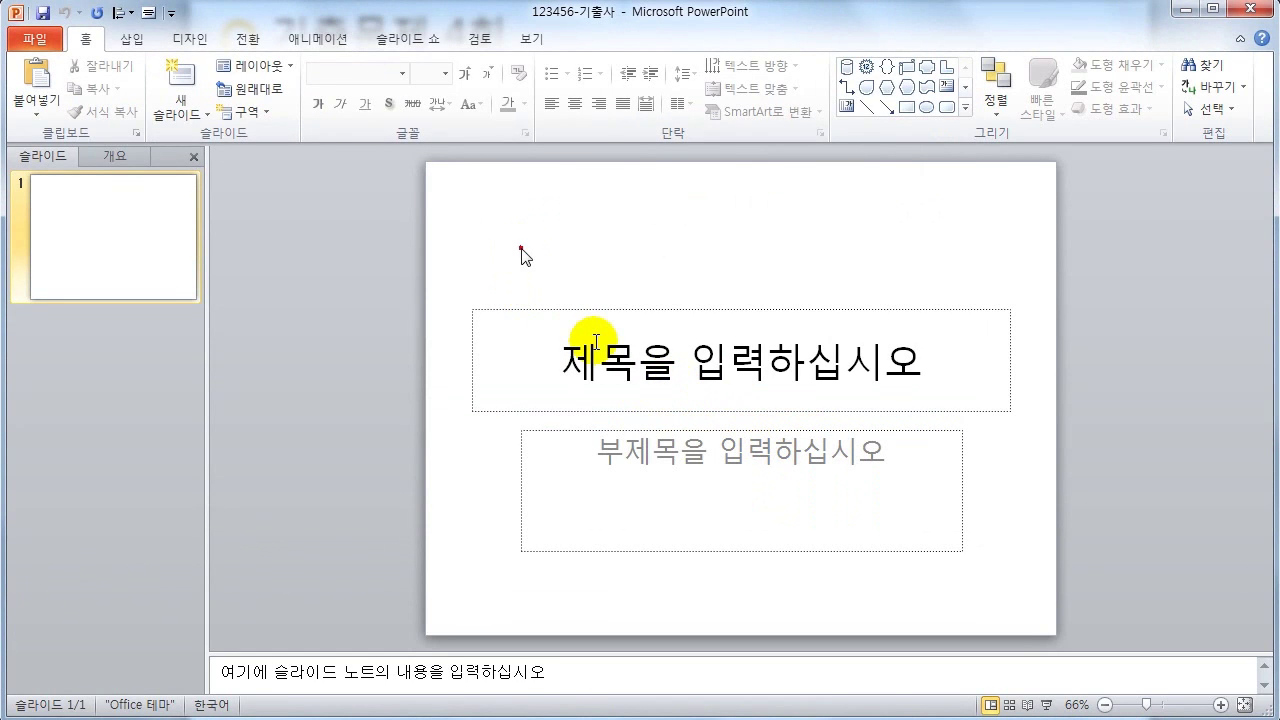
Delete both the title and subtitle placeholders from the first slide
key(ctrl+a)
click(549, 262)
drag(362, 257, 1165, 609)
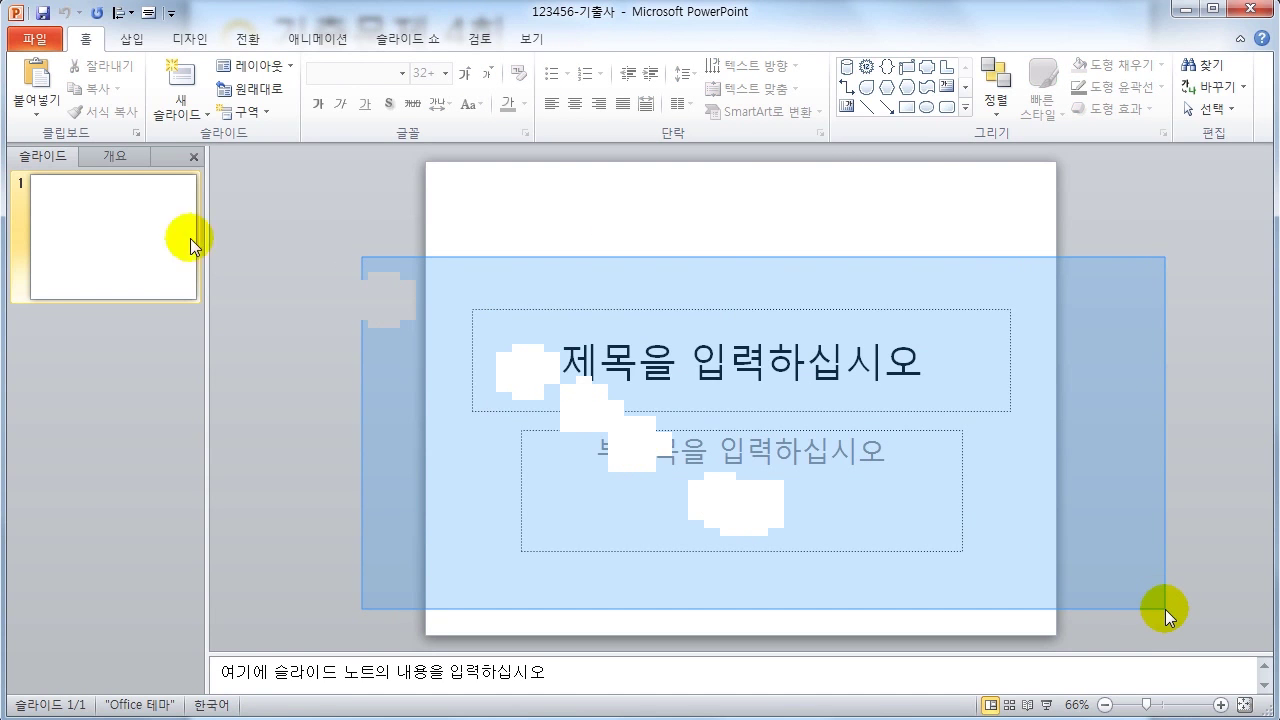
key(Delete)
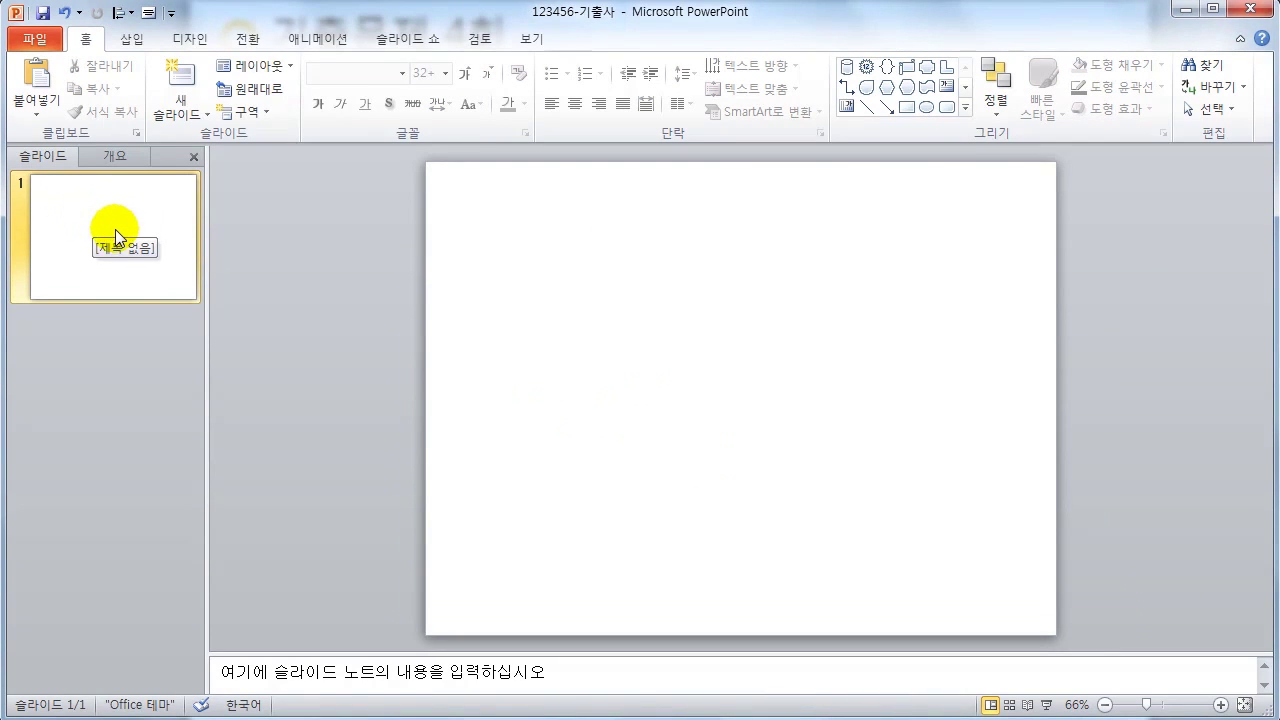
Add five slides after the first one and return to slide 1
click(73, 203)
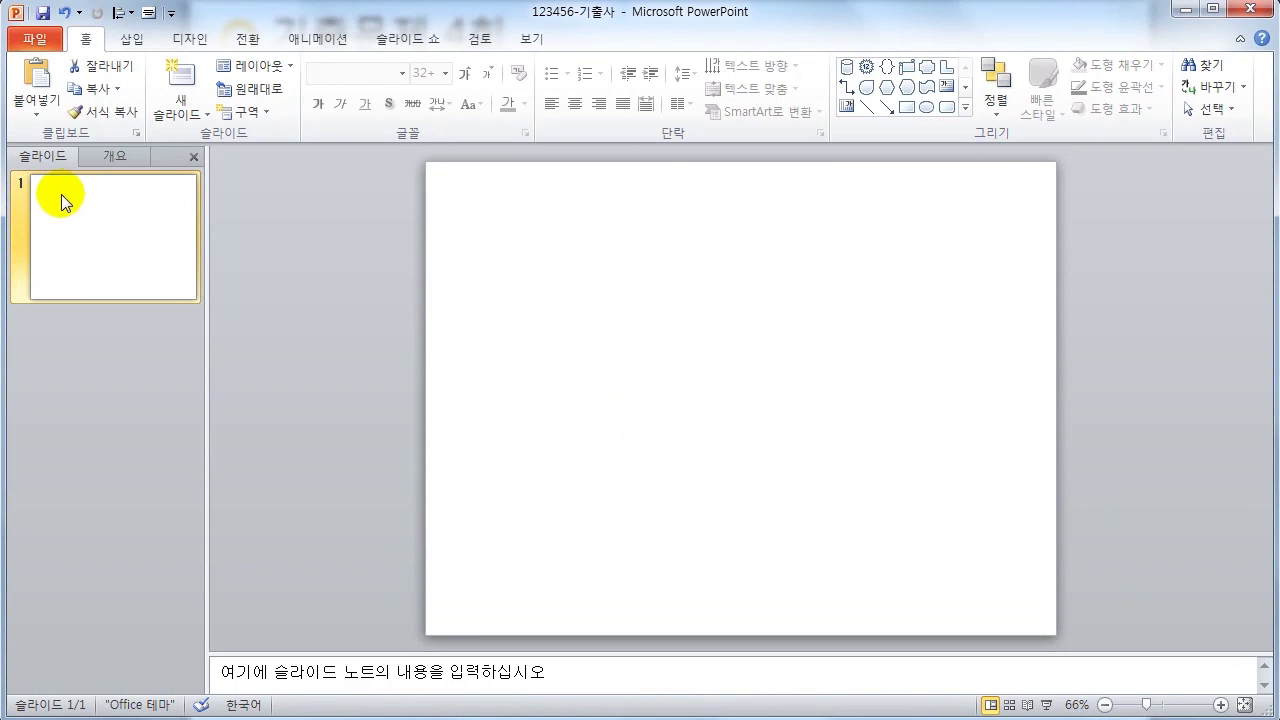
key(Return)
key(Return)
key(Return)
key(Return)
key(Return)
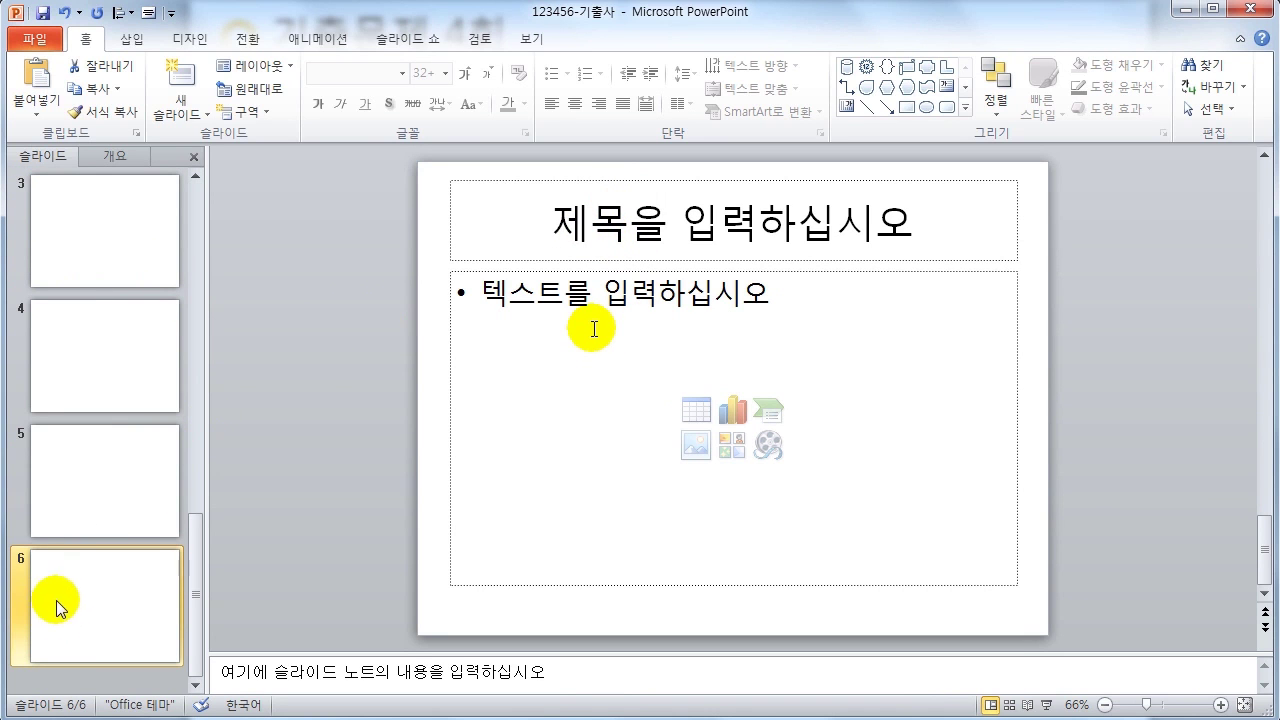
scroll(120, 400, up, 5)
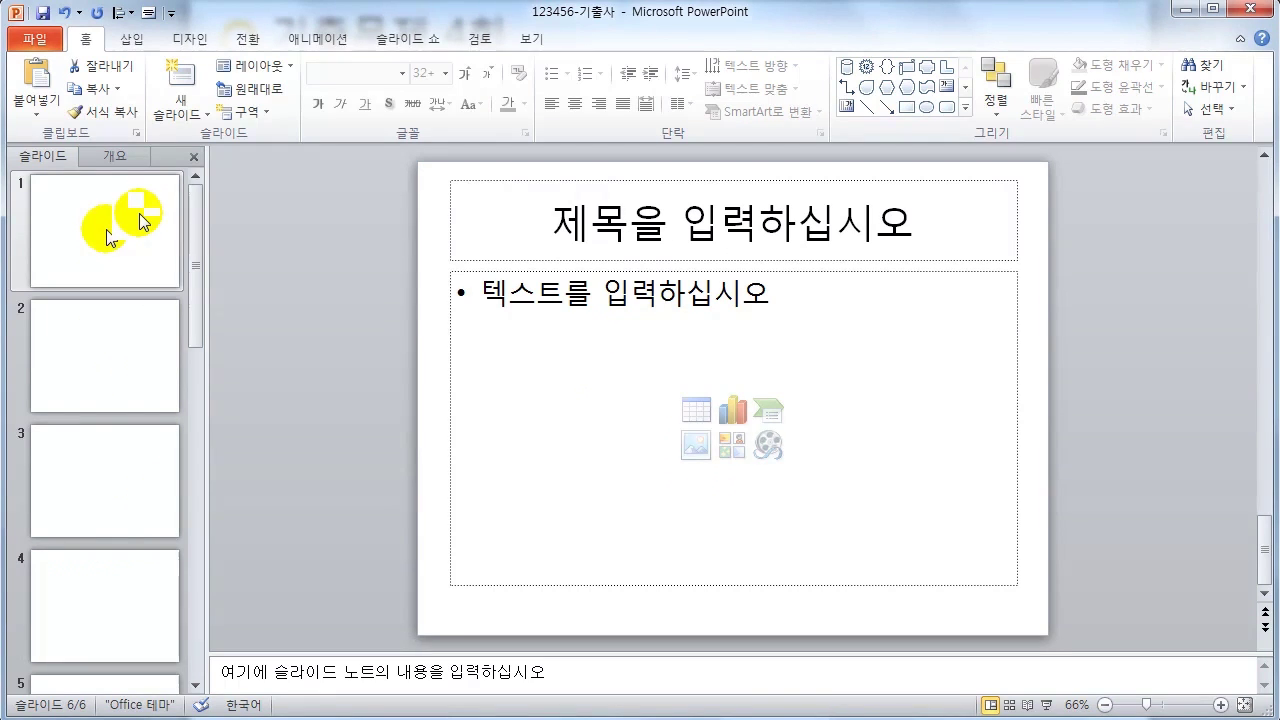
click(141, 211)
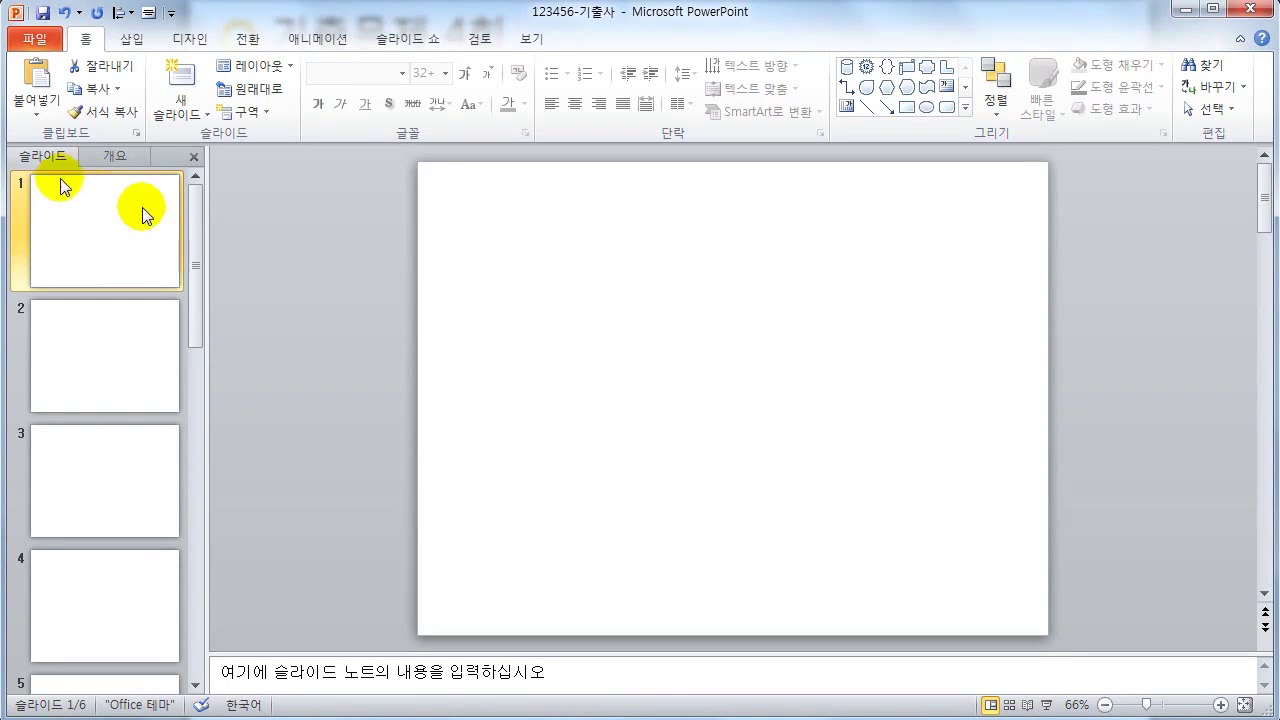
click(195, 118)
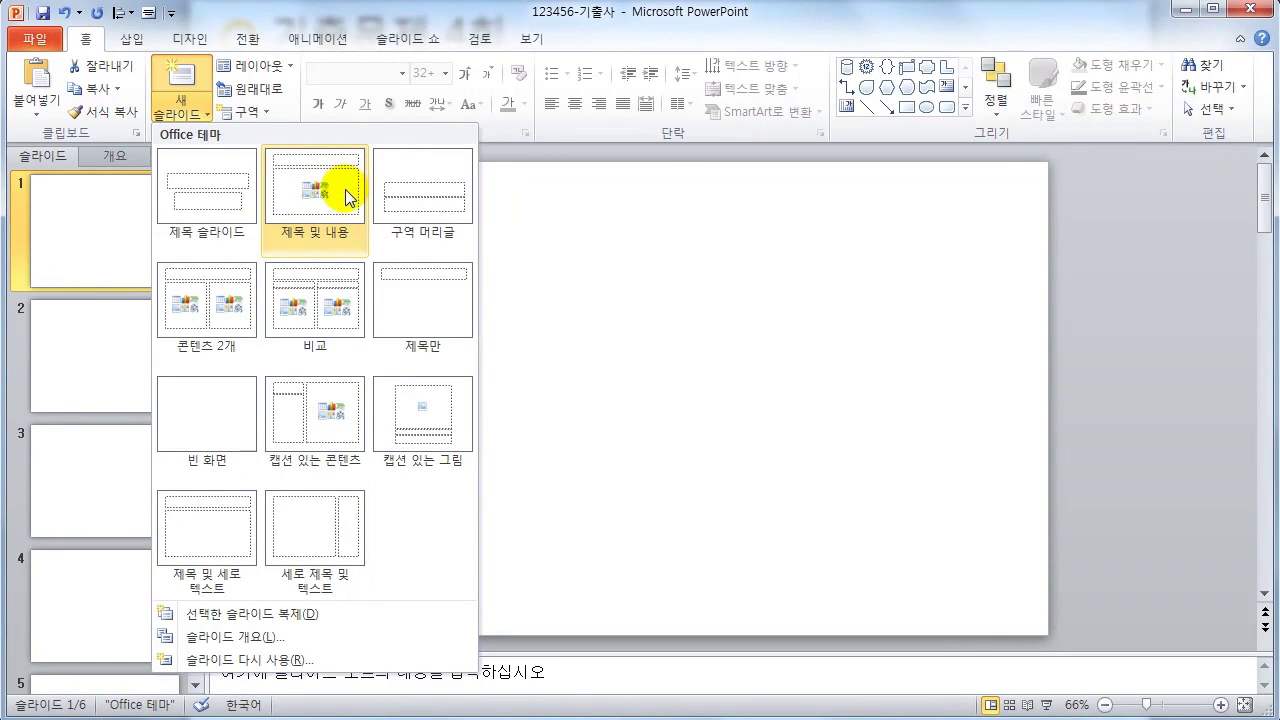
click(46, 228)
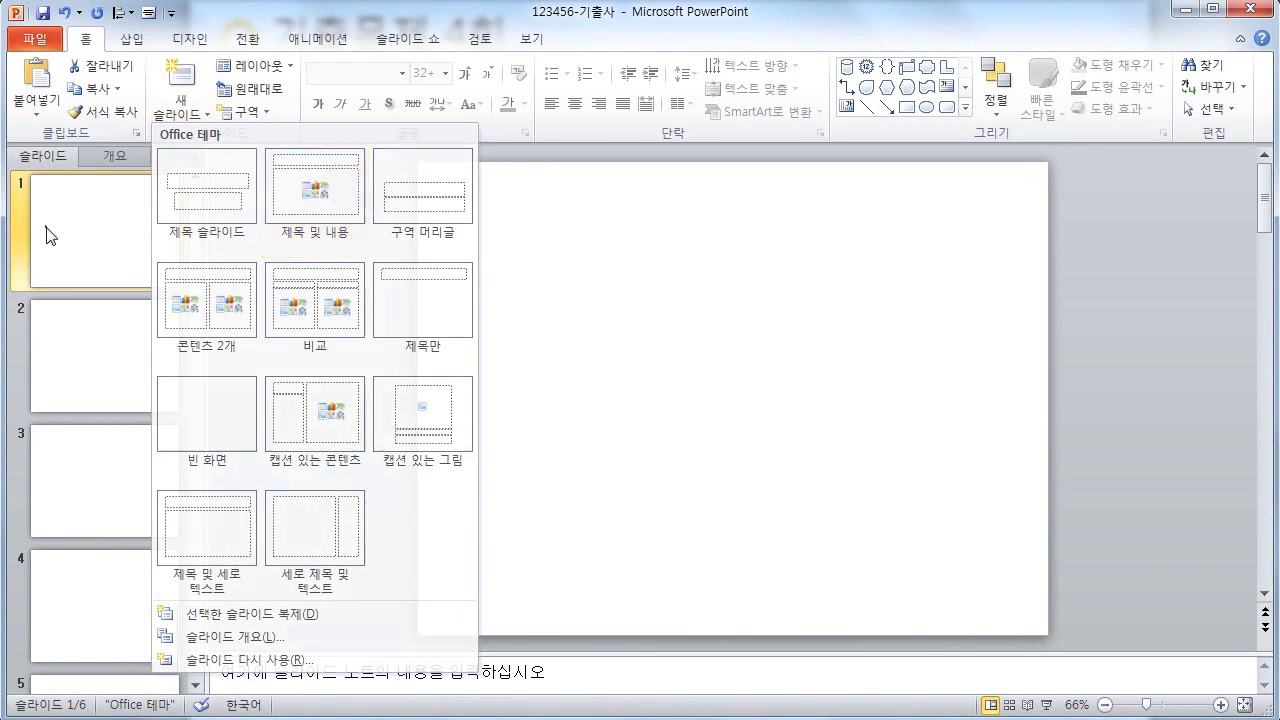
Set the presentation's slide size to A4 paper (210x297mm)
click(188, 40)
click(31, 88)
drag(97, 327, 341, 288)
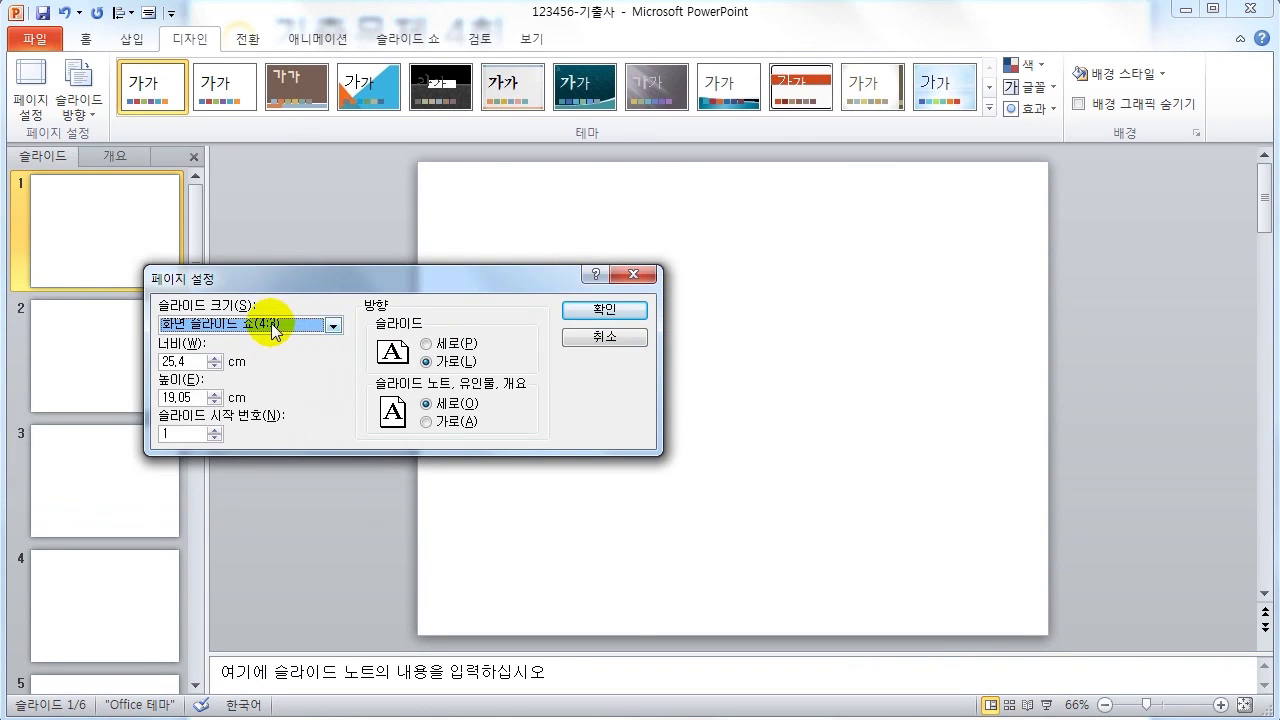
click(272, 325)
click(271, 325)
scroll(272, 327, down, 4)
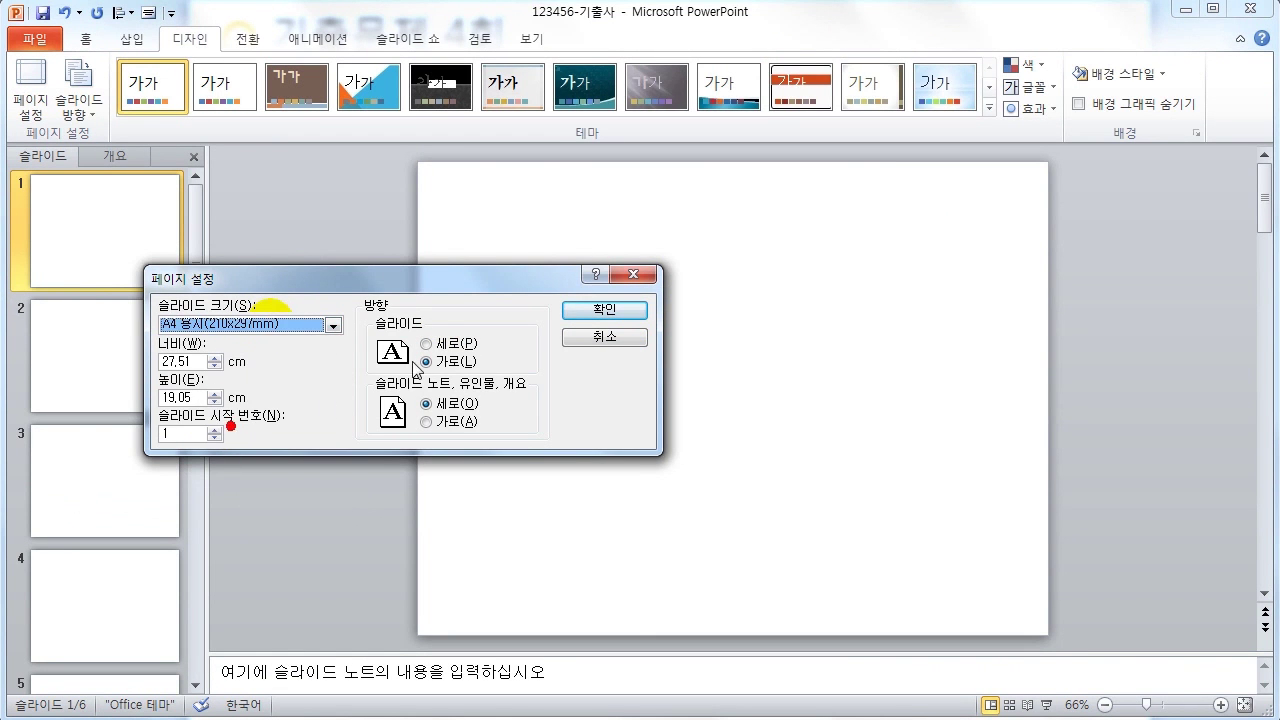
click(575, 308)
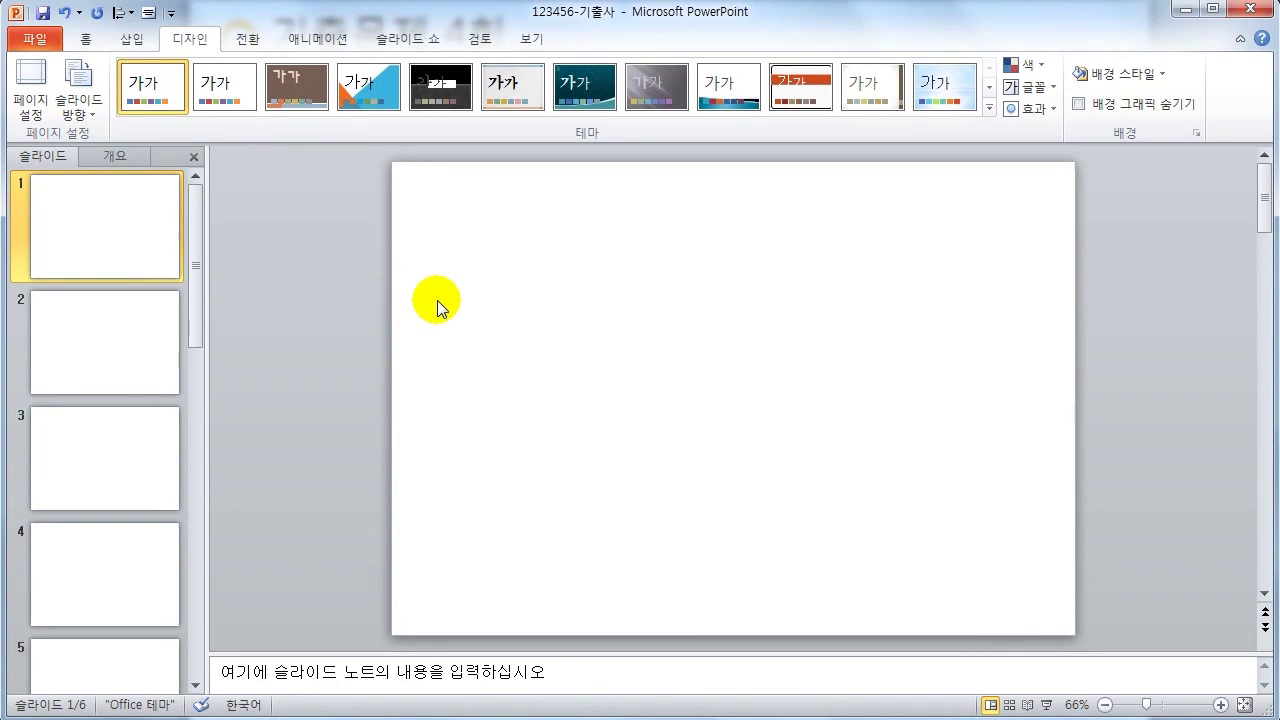
In the main slide master, set the master title text to 40 pt and colour it blue
click(531, 39)
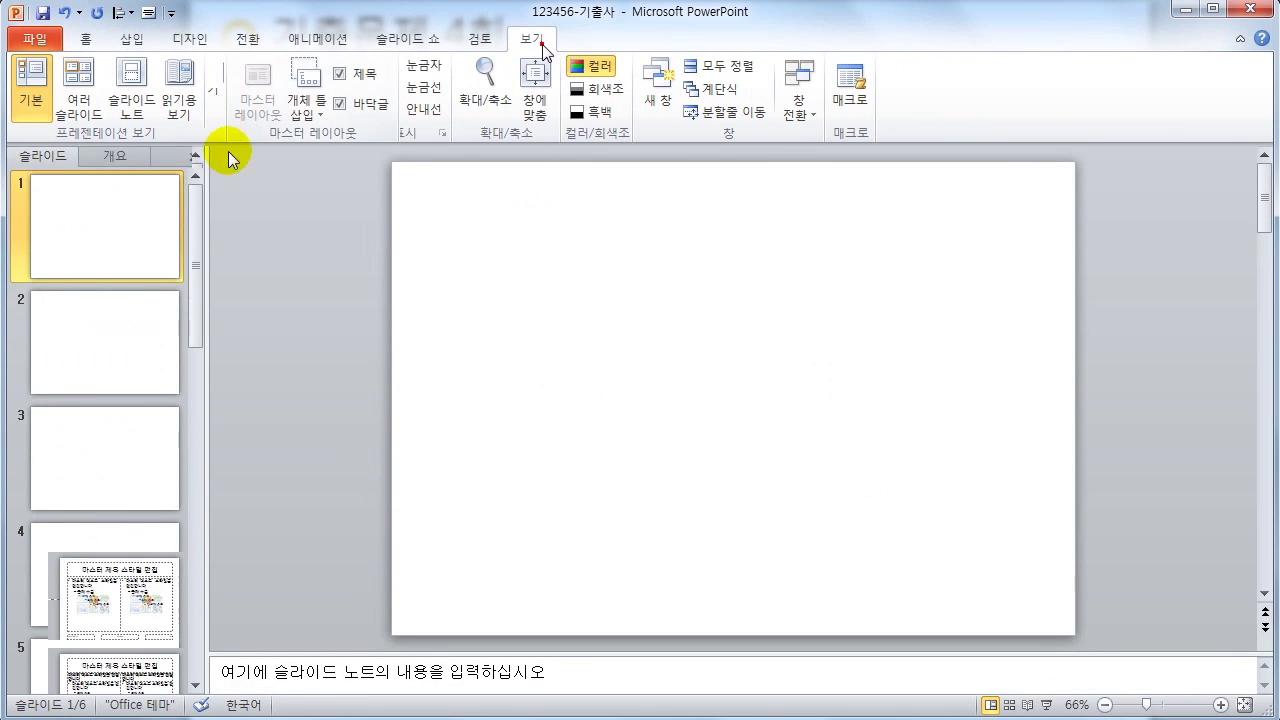
click(104, 194)
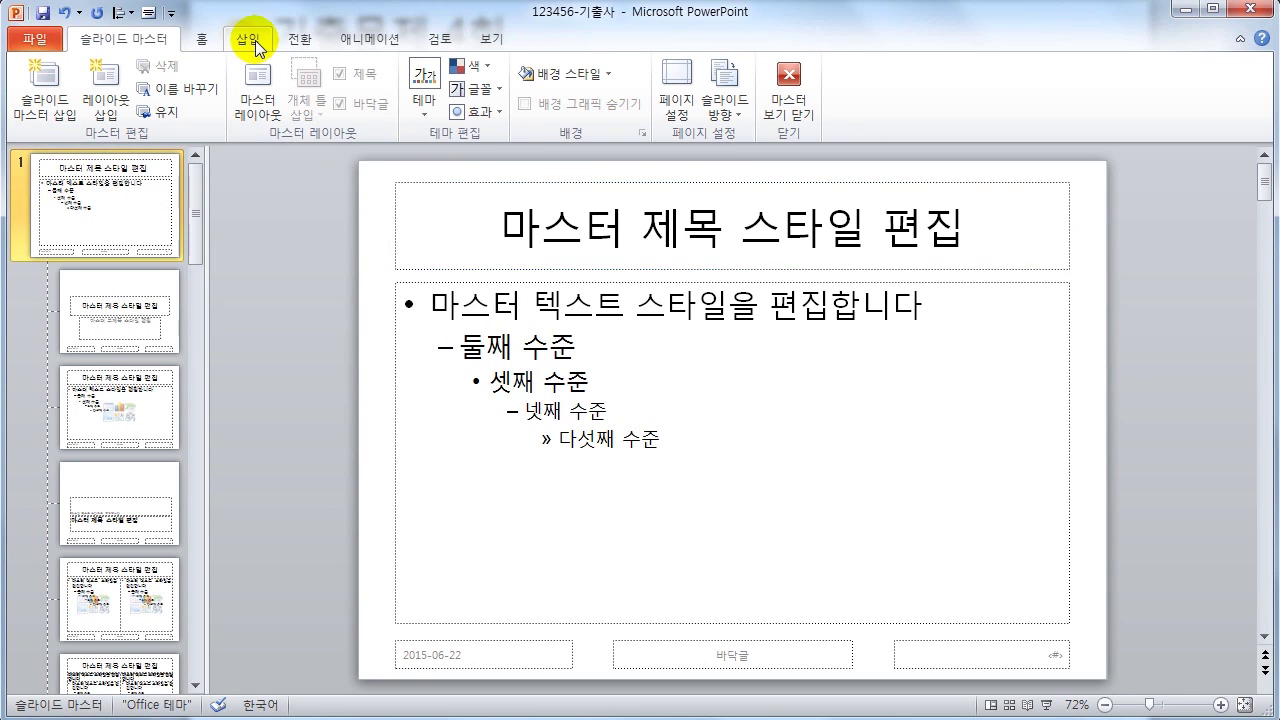
click(443, 181)
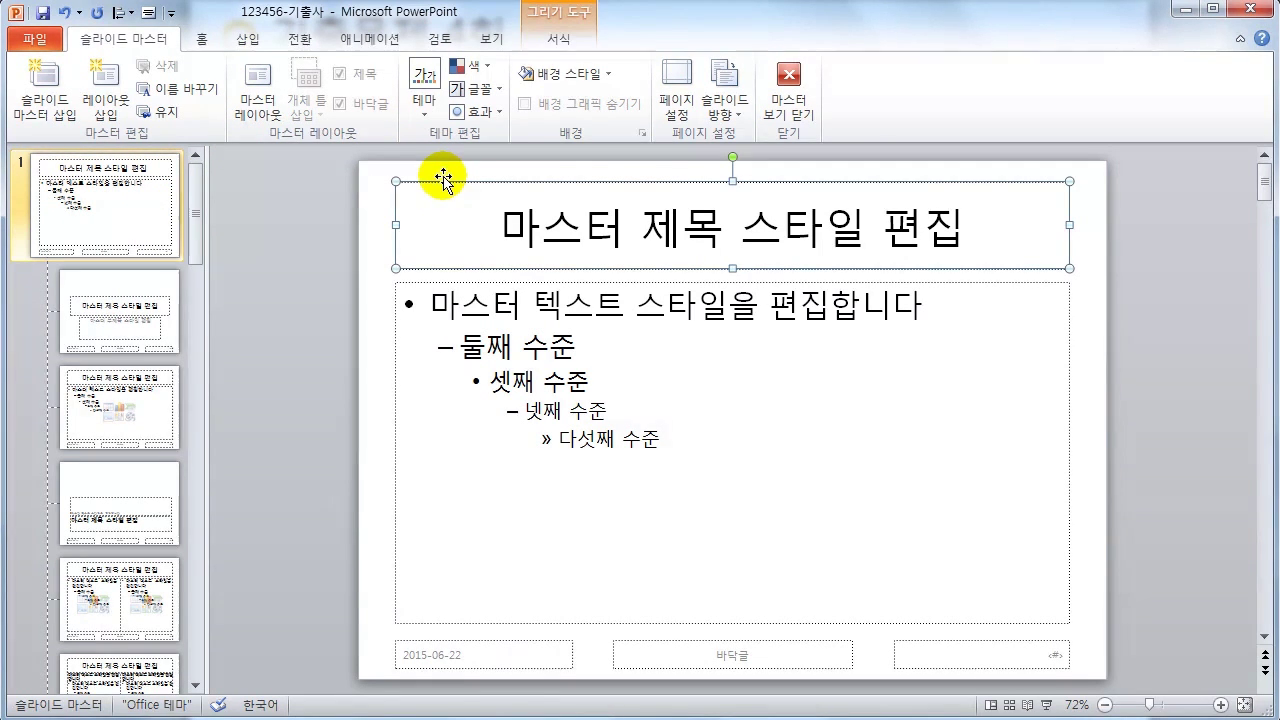
click(200, 40)
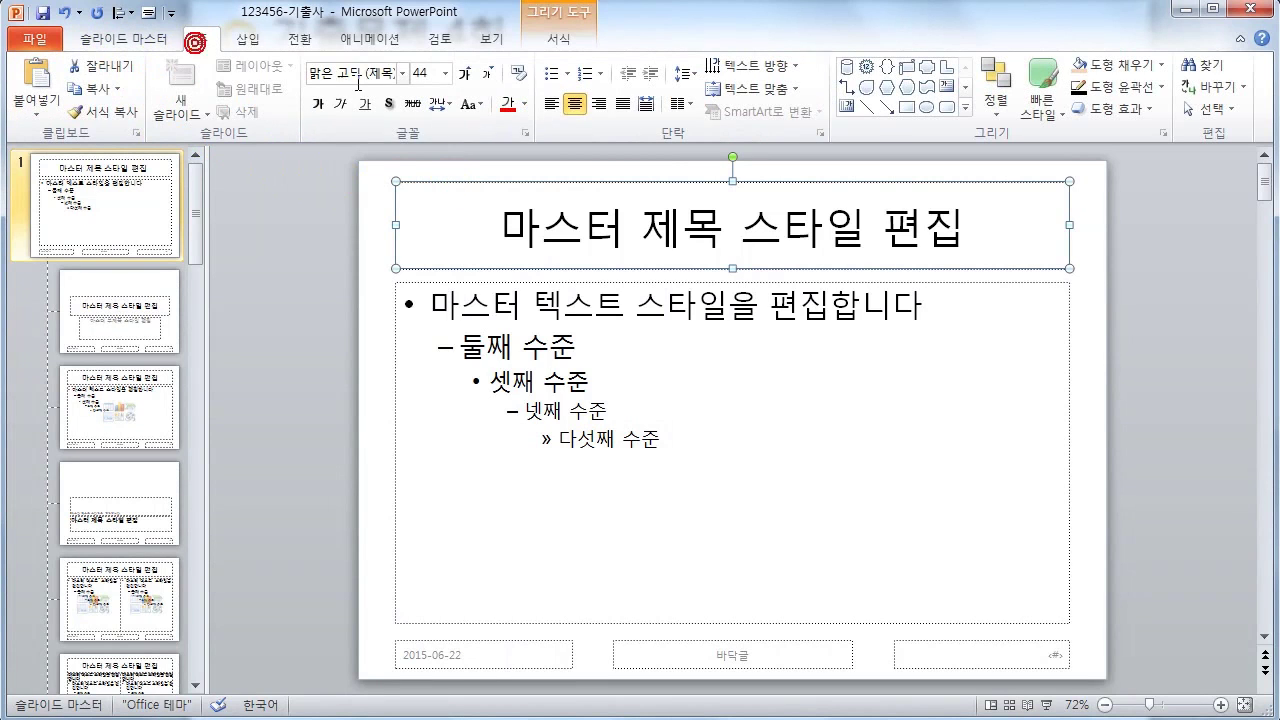
click(422, 72)
text(40)
key(Return)
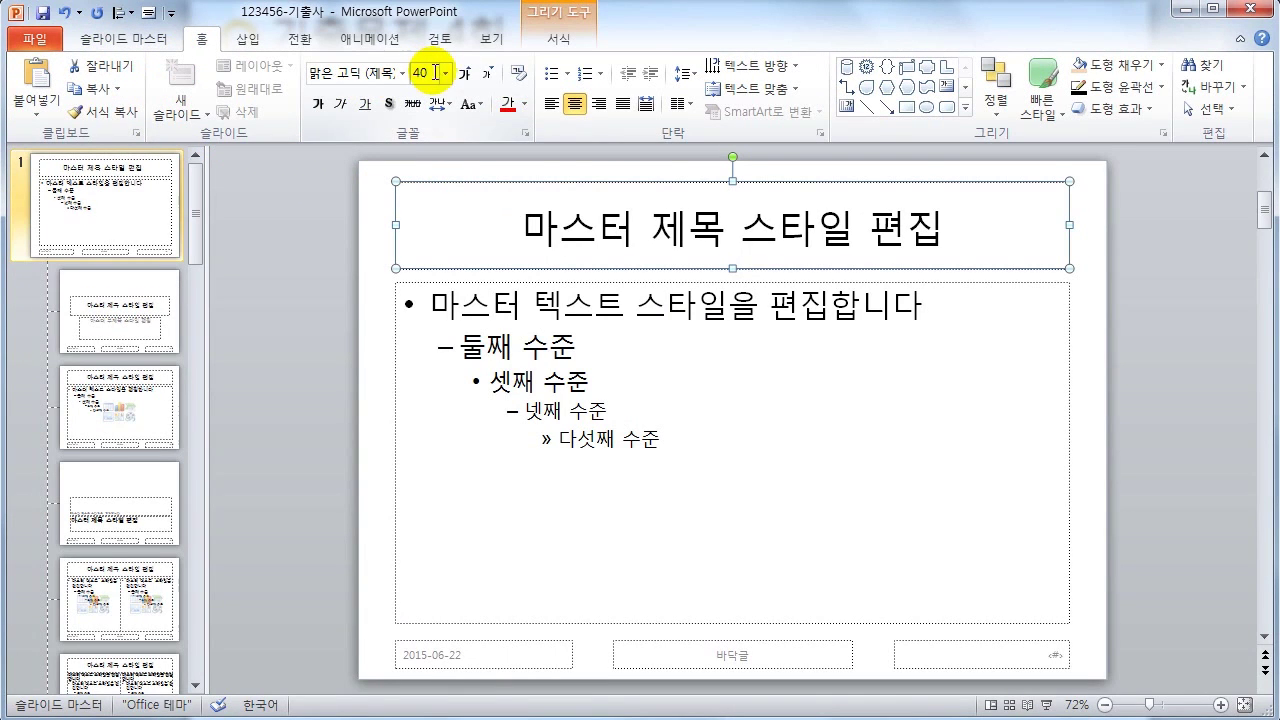
click(521, 104)
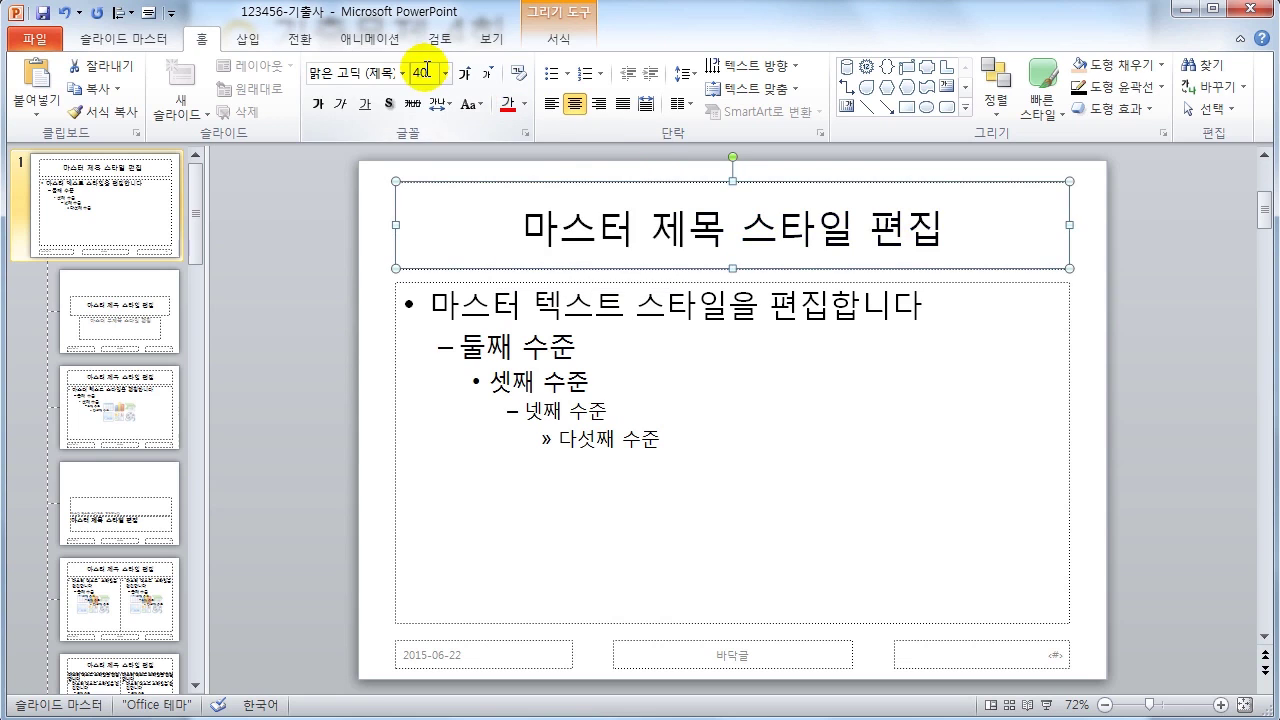
click(527, 104)
click(543, 250)
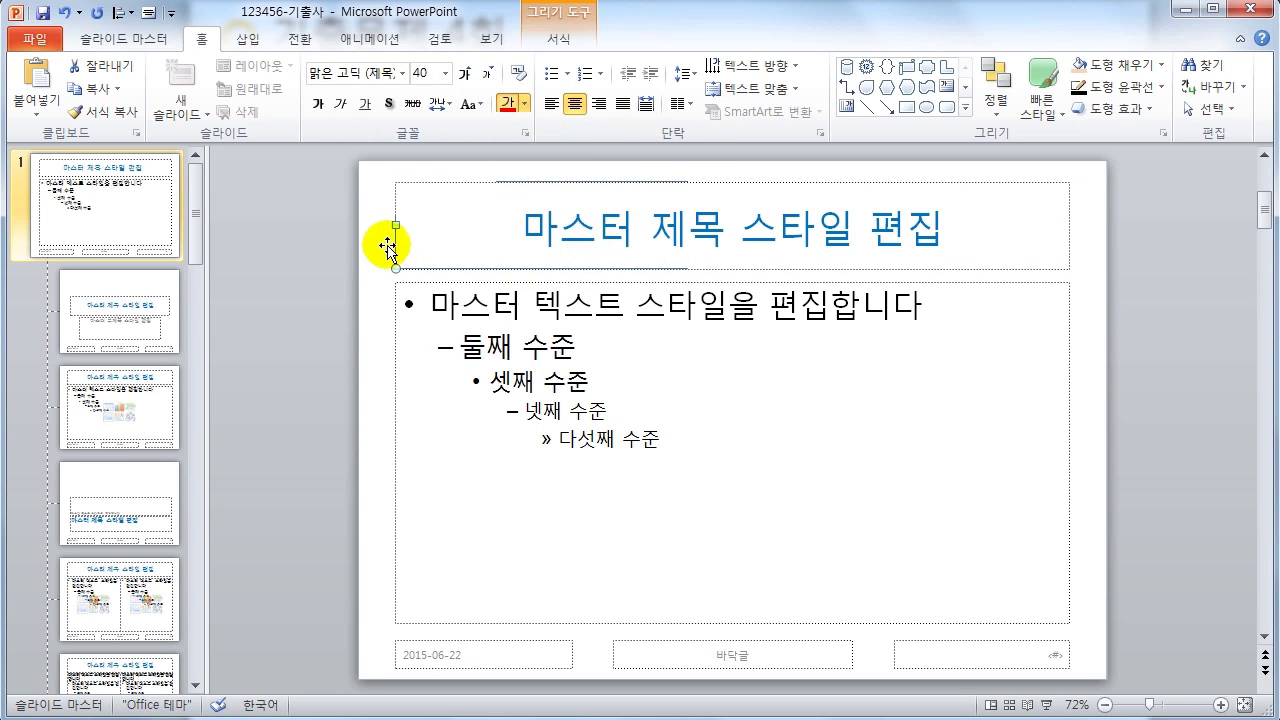
click(301, 261)
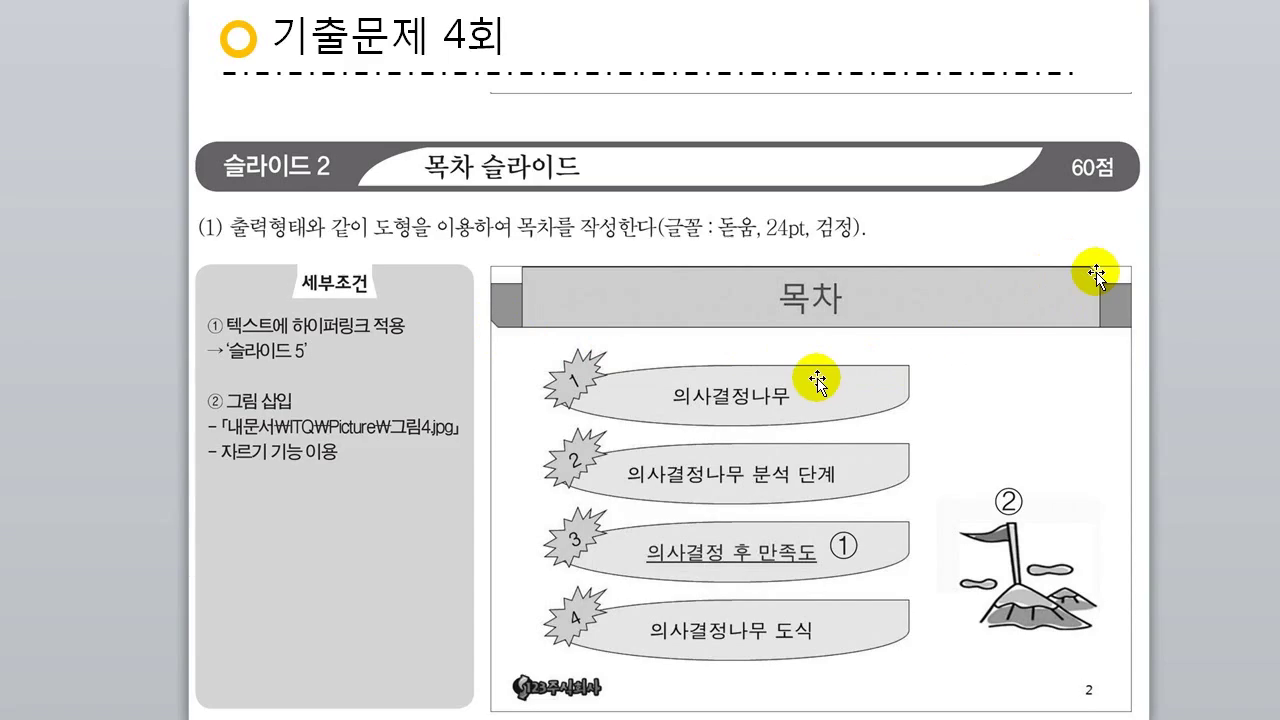
Draw a snip single corner rectangle about 27.5 cm wide and 1.4 cm high across the master's title area
click(251, 47)
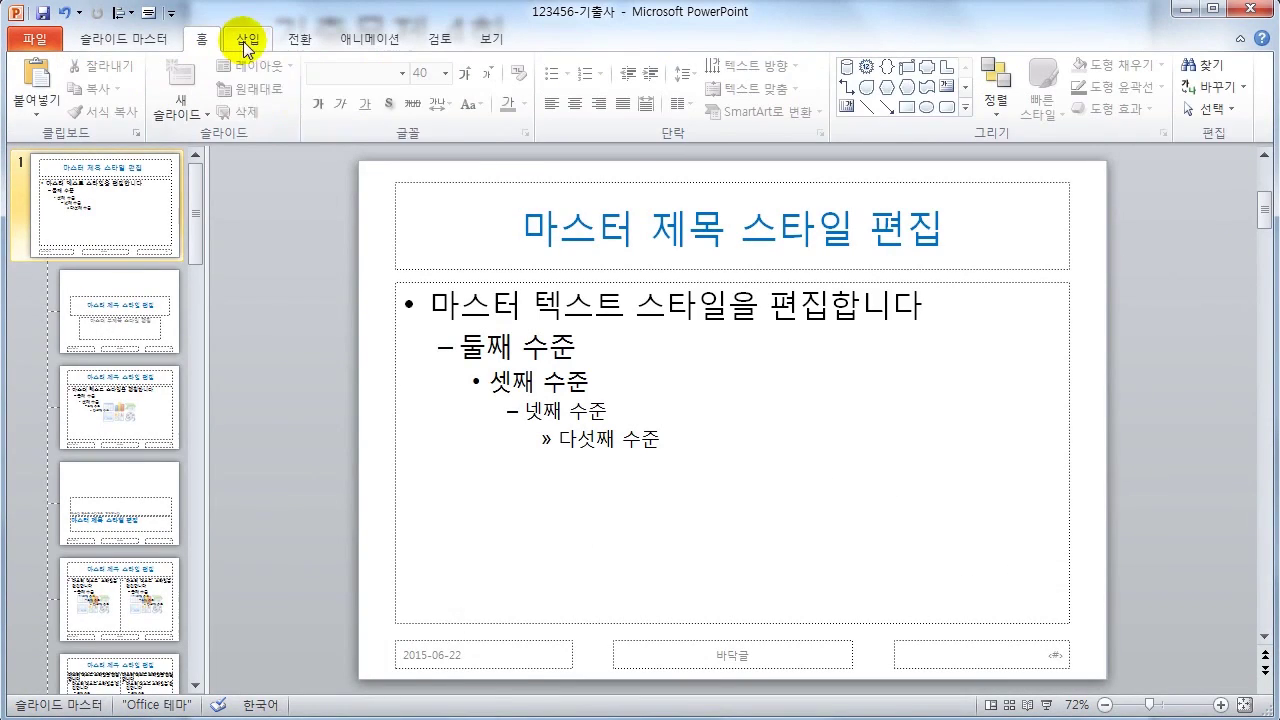
click(265, 77)
click(358, 262)
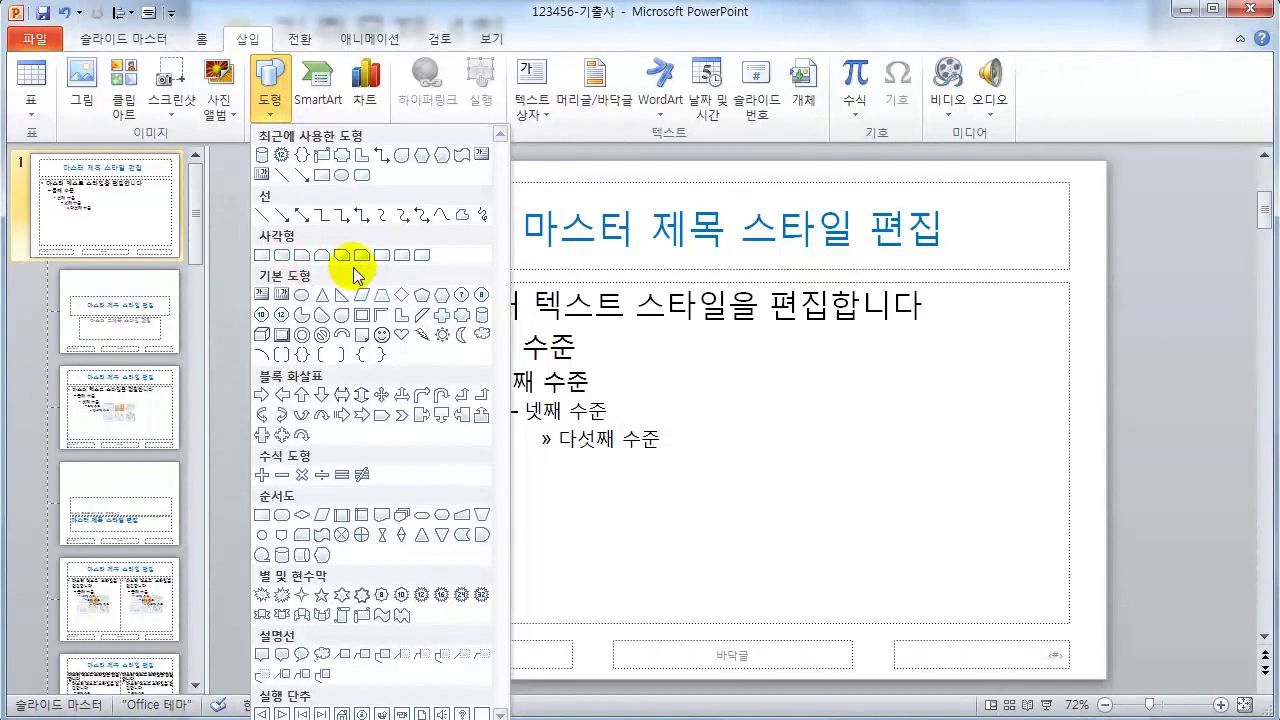
click(302, 255)
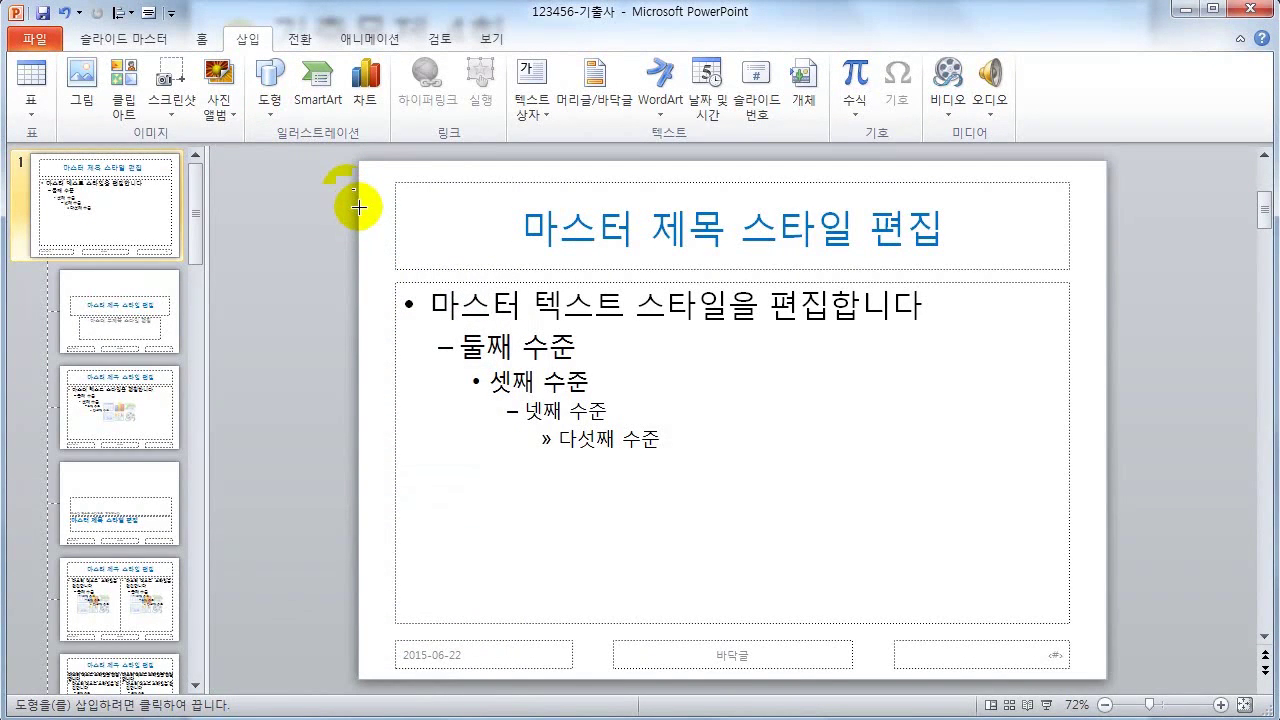
mouse_move(358, 207)
mouse_down()
mouse_move(692, 252)
mouse_move(1106, 247)
mouse_up()
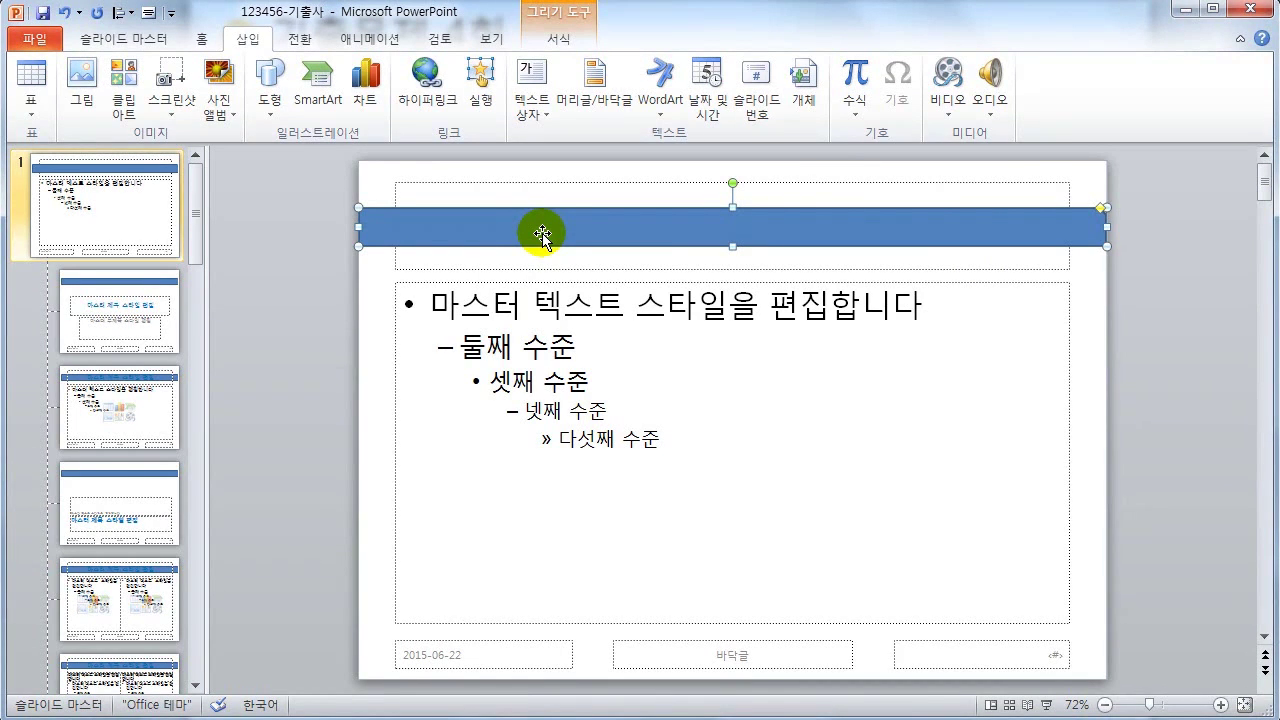
Flip the snipped rectangle on the master both horizontally and vertically
click(1028, 107)
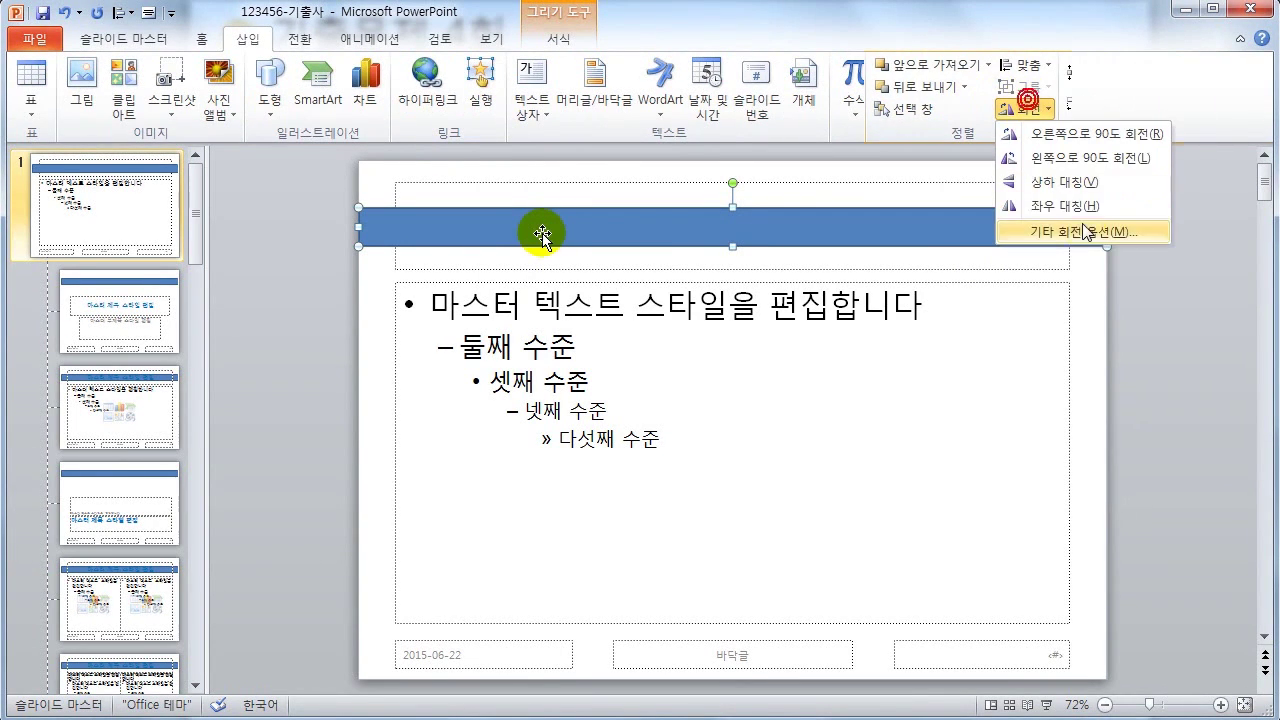
click(1094, 207)
click(1028, 107)
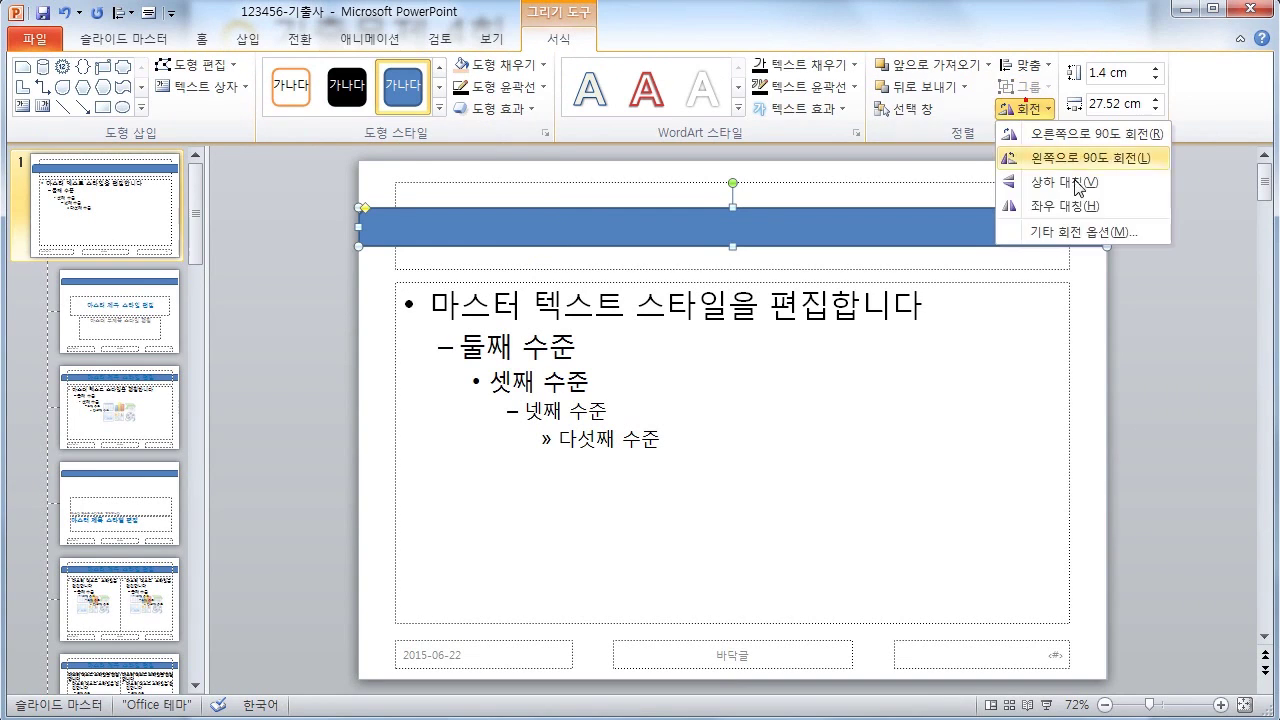
click(1076, 183)
click(300, 294)
Place a copy of the snipped rectangle straight above, overlapping the original, and flip the copy horizontally and vertically
click(358, 244)
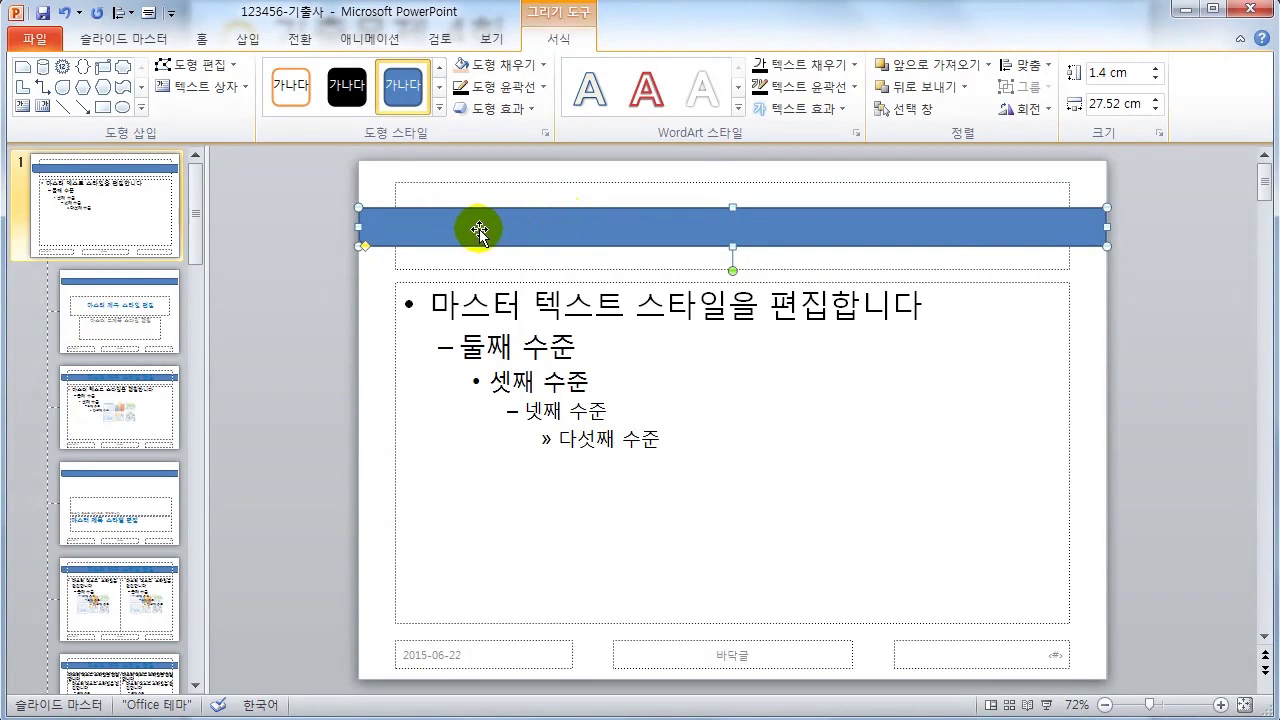
drag(455, 228, 488, 214)
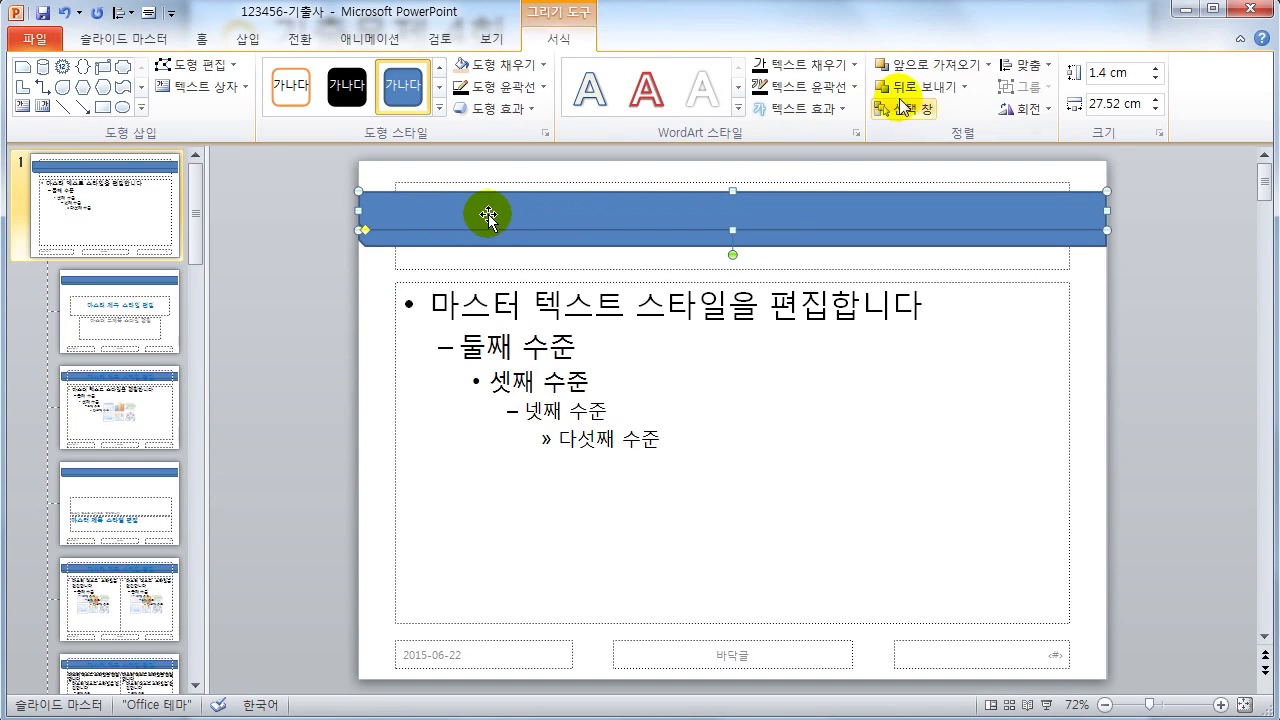
click(1024, 108)
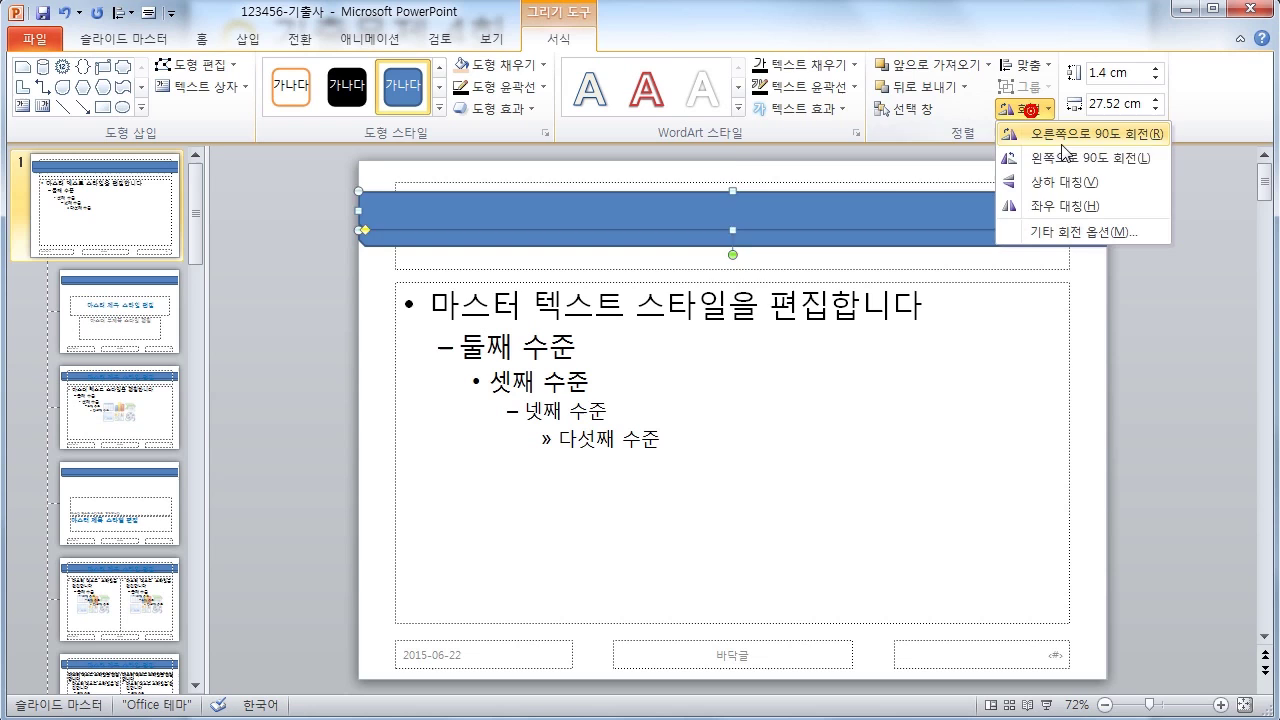
click(1066, 208)
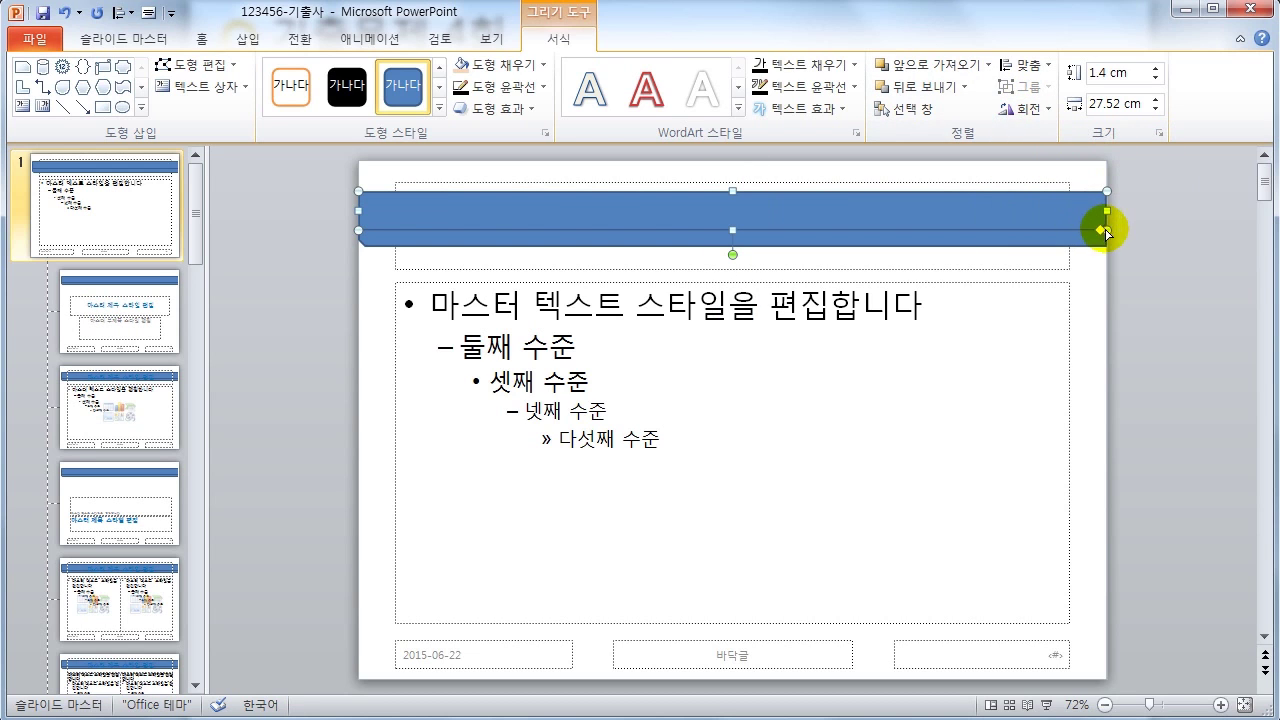
click(1024, 108)
click(1066, 208)
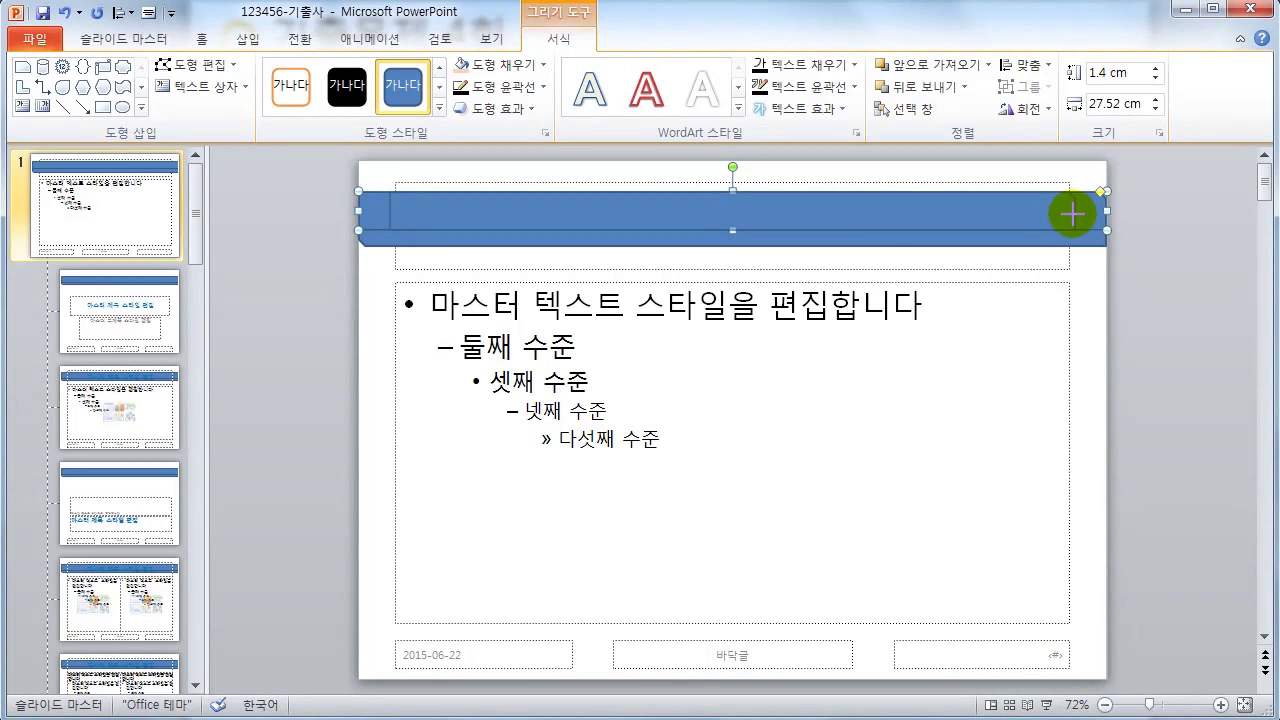
Resize the front snipped rectangle to about 25.2 cm wide and 3.12 cm high, reaching the slide's top edge
drag(734, 193, 1075, 230)
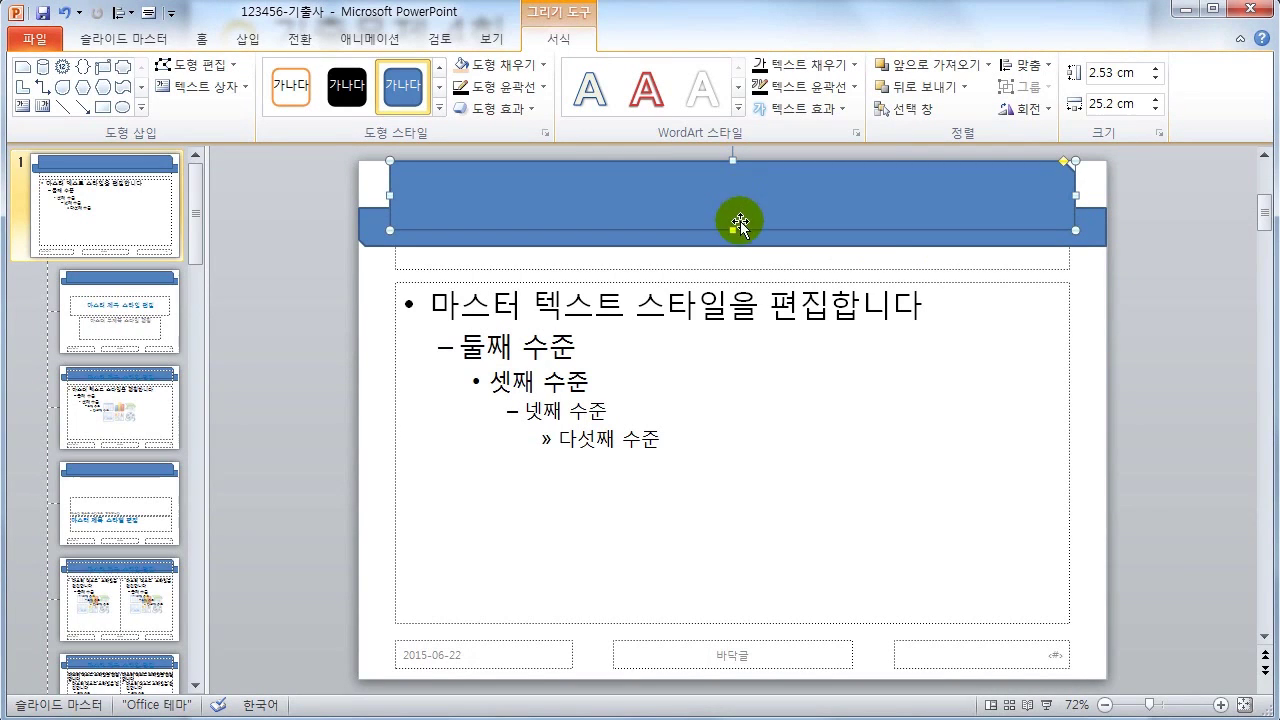
drag(733, 231, 738, 161)
drag(733, 230, 733, 245)
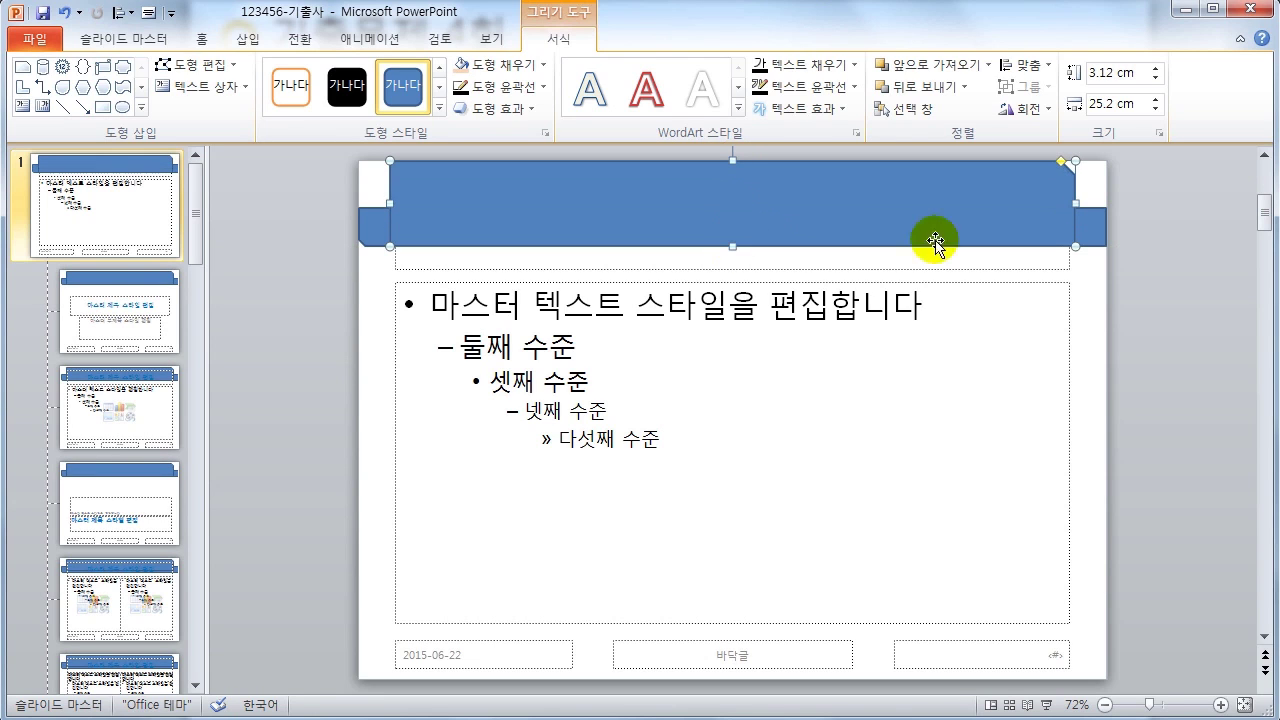
Extend the rear snipped rectangle upward and shorten the front one to about 2.72 cm high, aligning their lower edges
click(1100, 226)
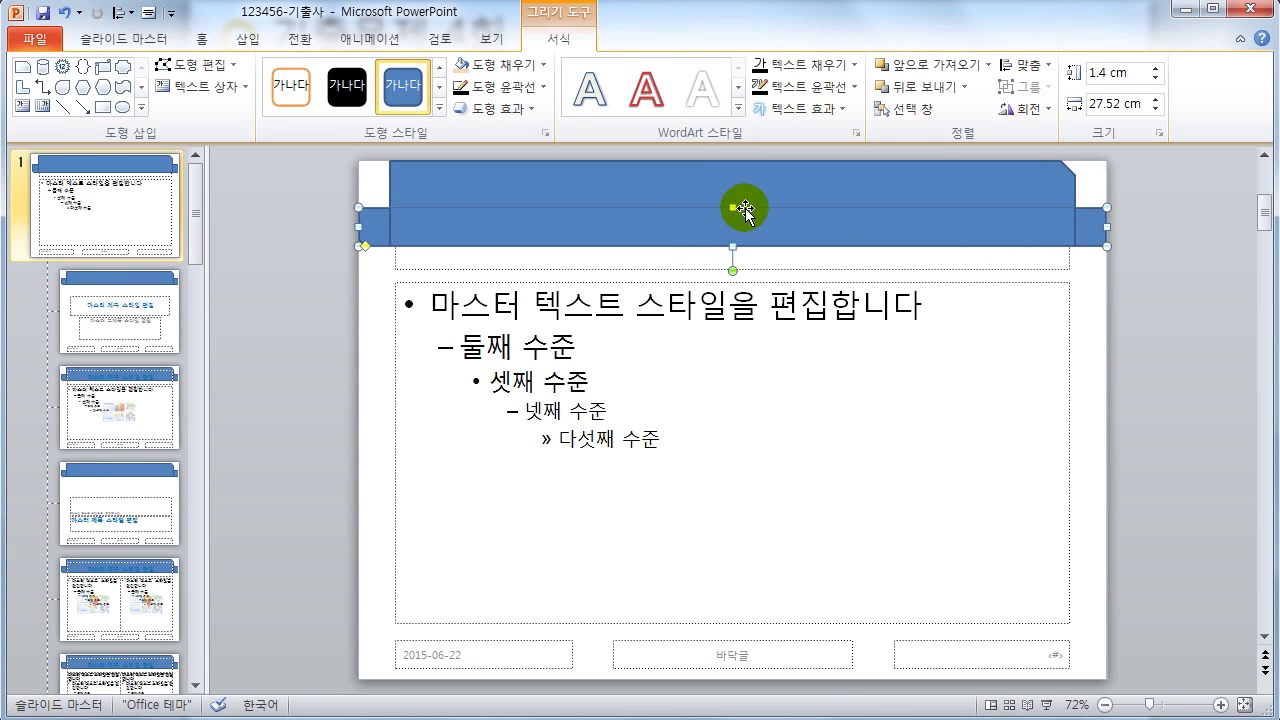
drag(732, 207, 733, 190)
click(848, 236)
click(834, 245)
drag(745, 250, 745, 239)
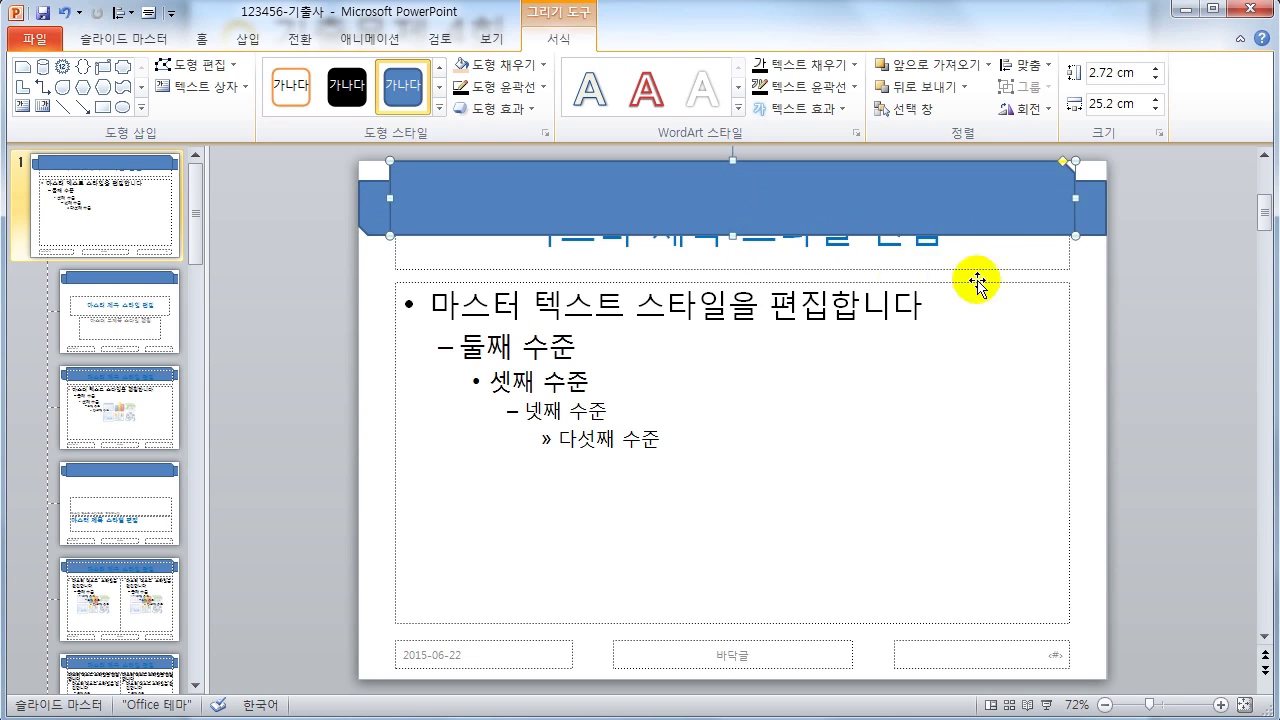
click(1116, 271)
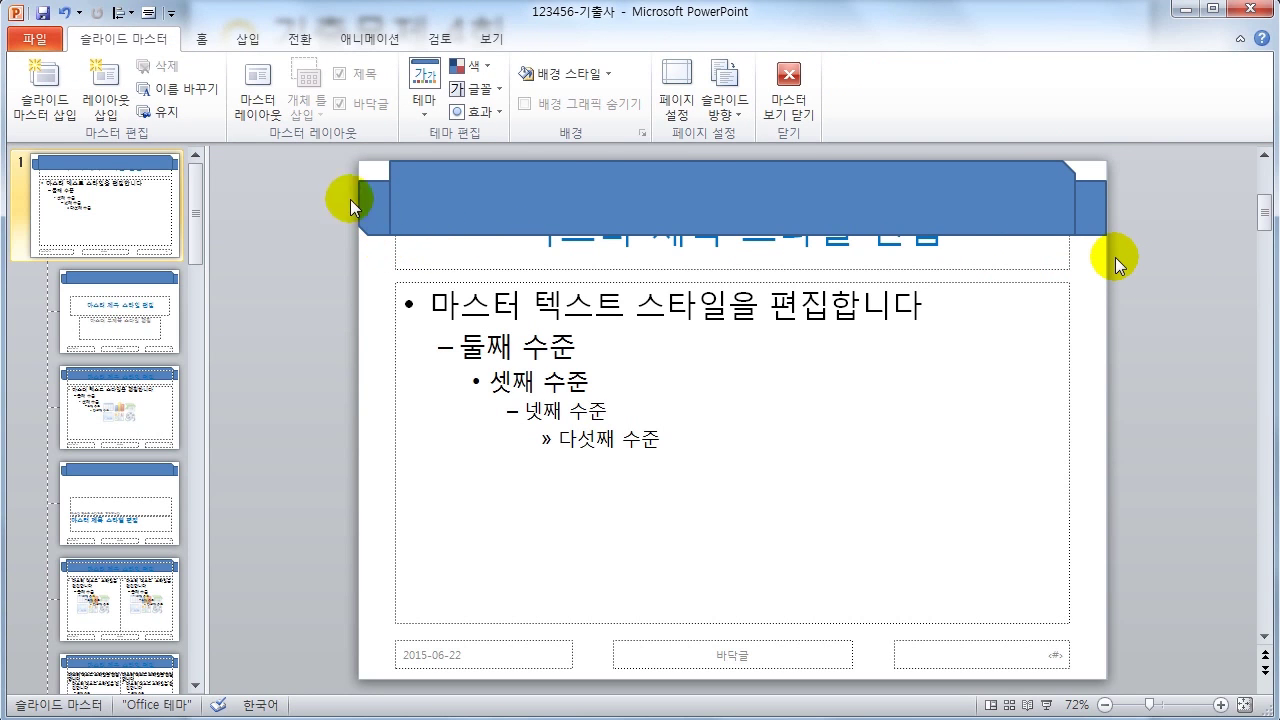
Give both snipped rectangles on the master a black outline
drag(333, 195, 1143, 251)
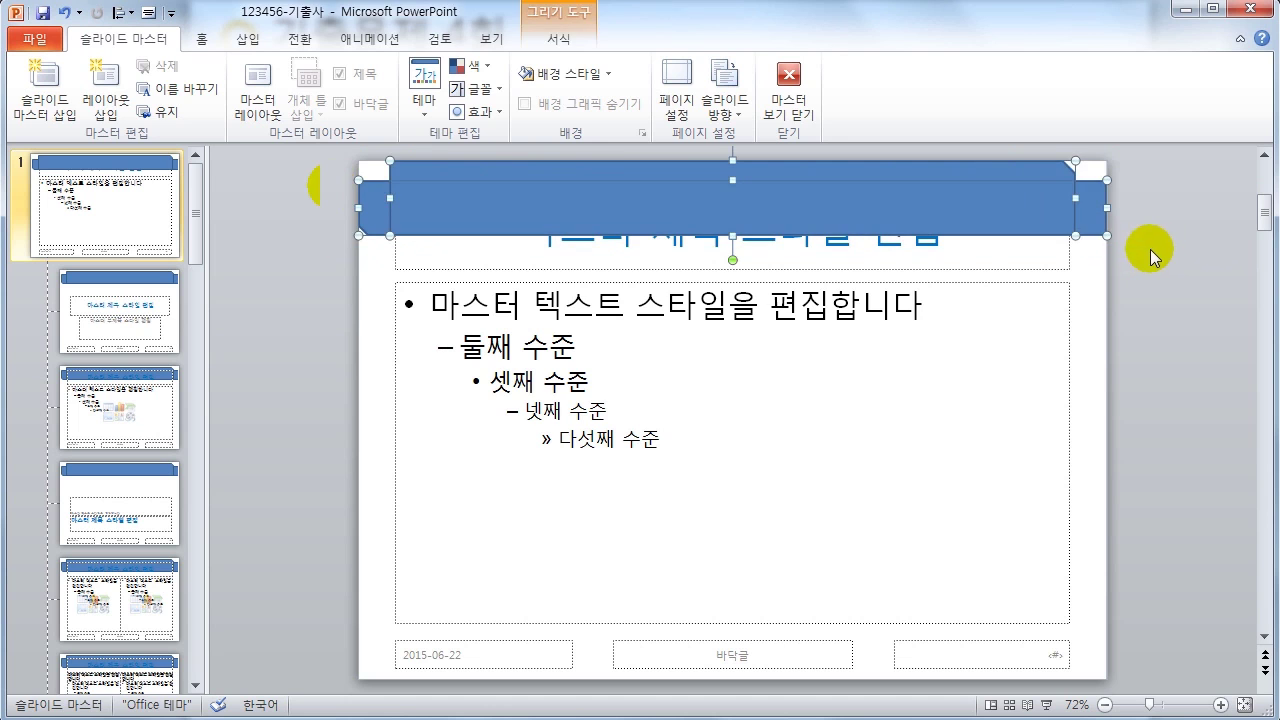
click(577, 40)
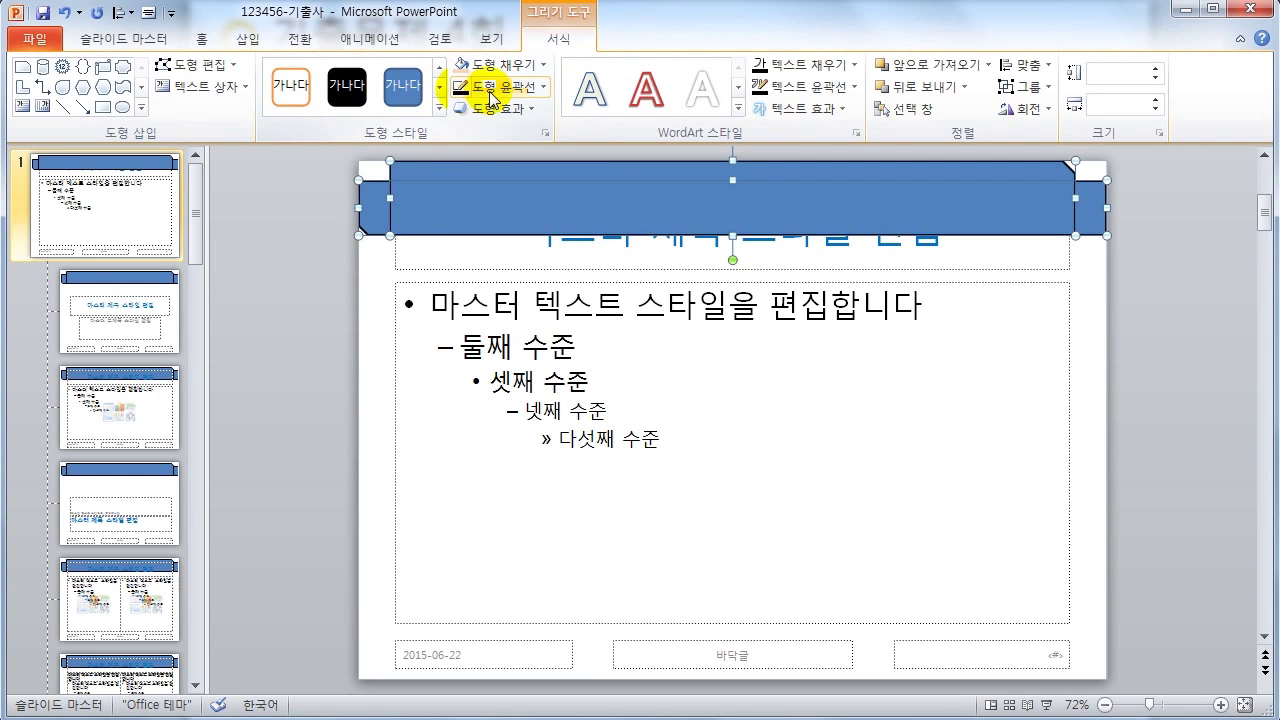
click(497, 87)
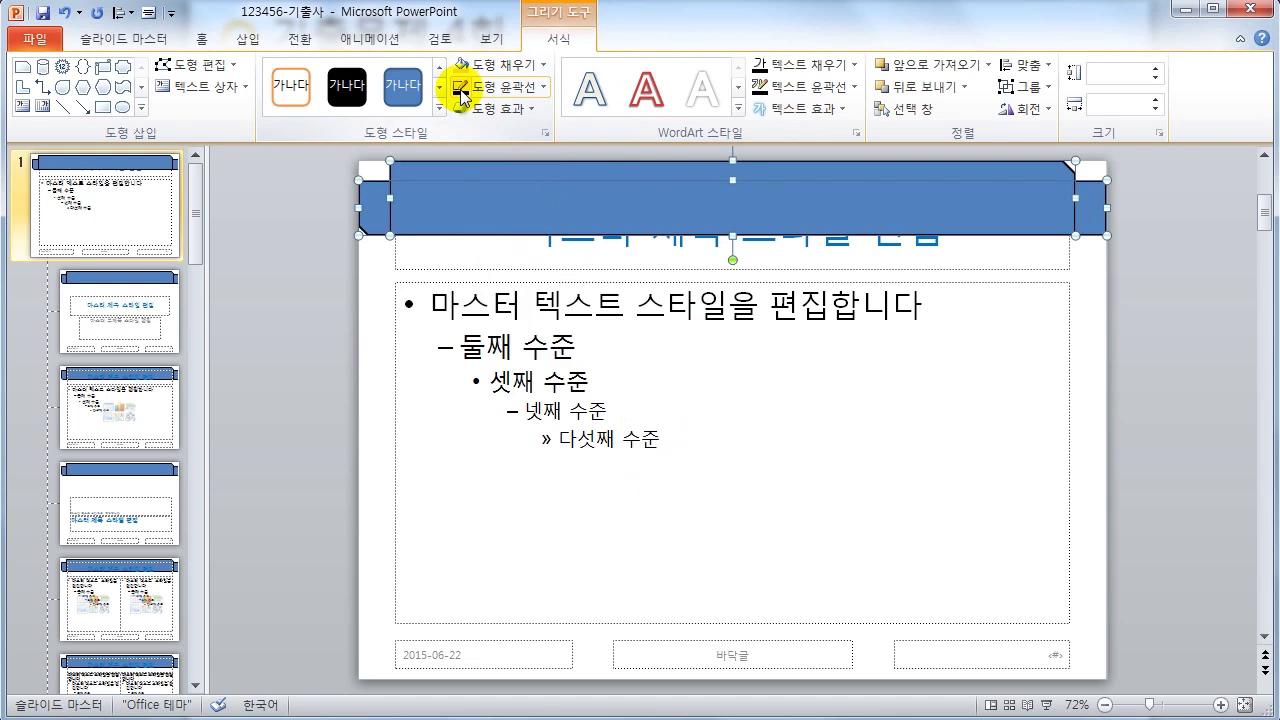
mouse_move(530, 305)
click(706, 315)
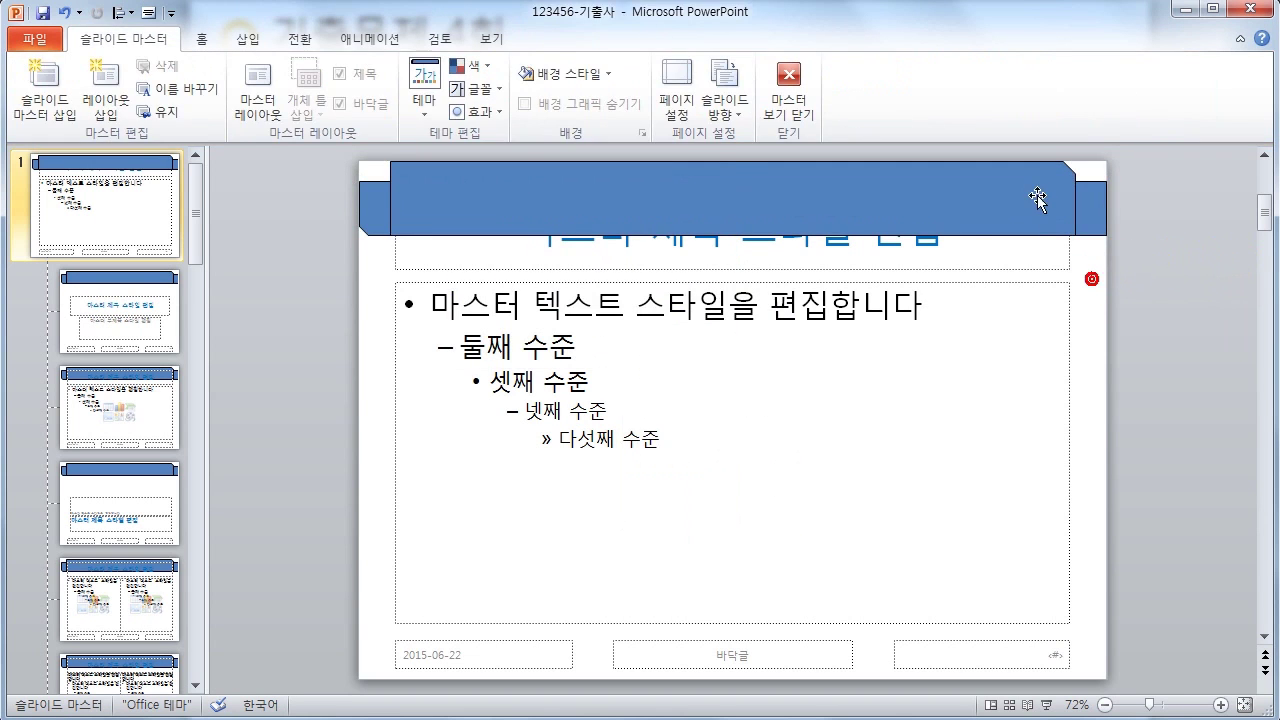
Fill the front snipped rectangle with a light blue theme colour
click(497, 64)
click(563, 173)
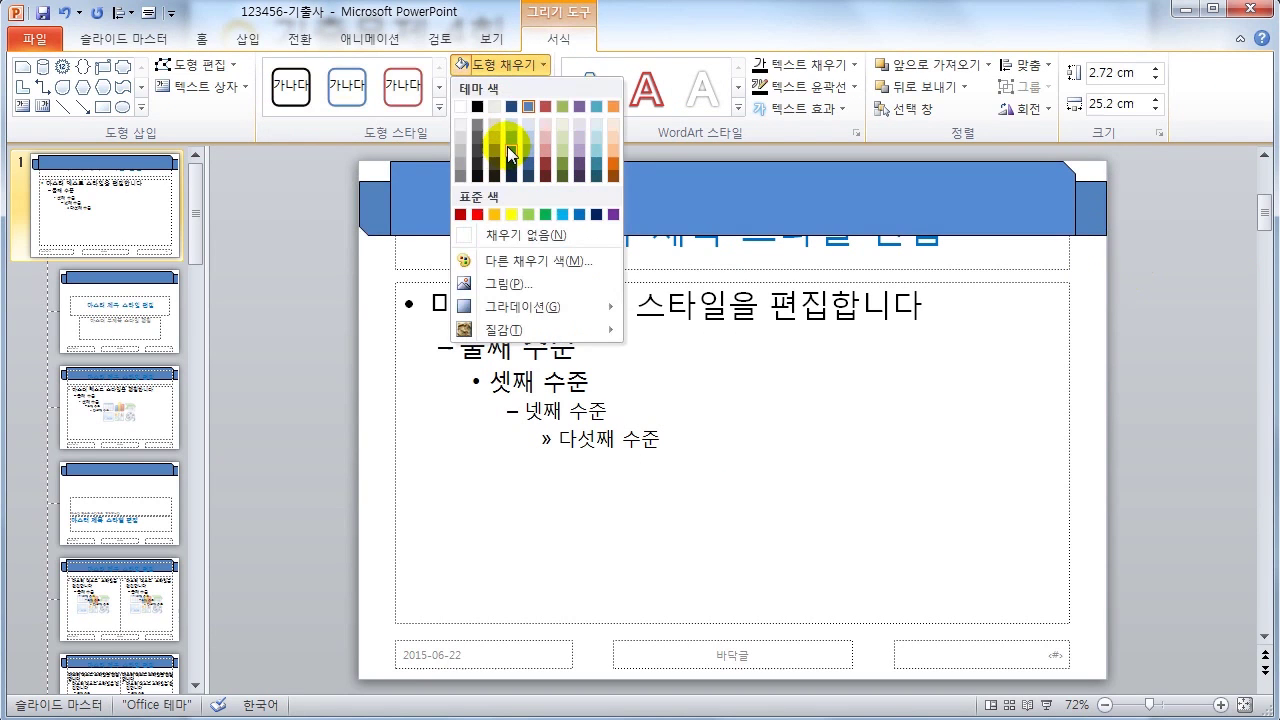
click(513, 131)
click(1199, 285)
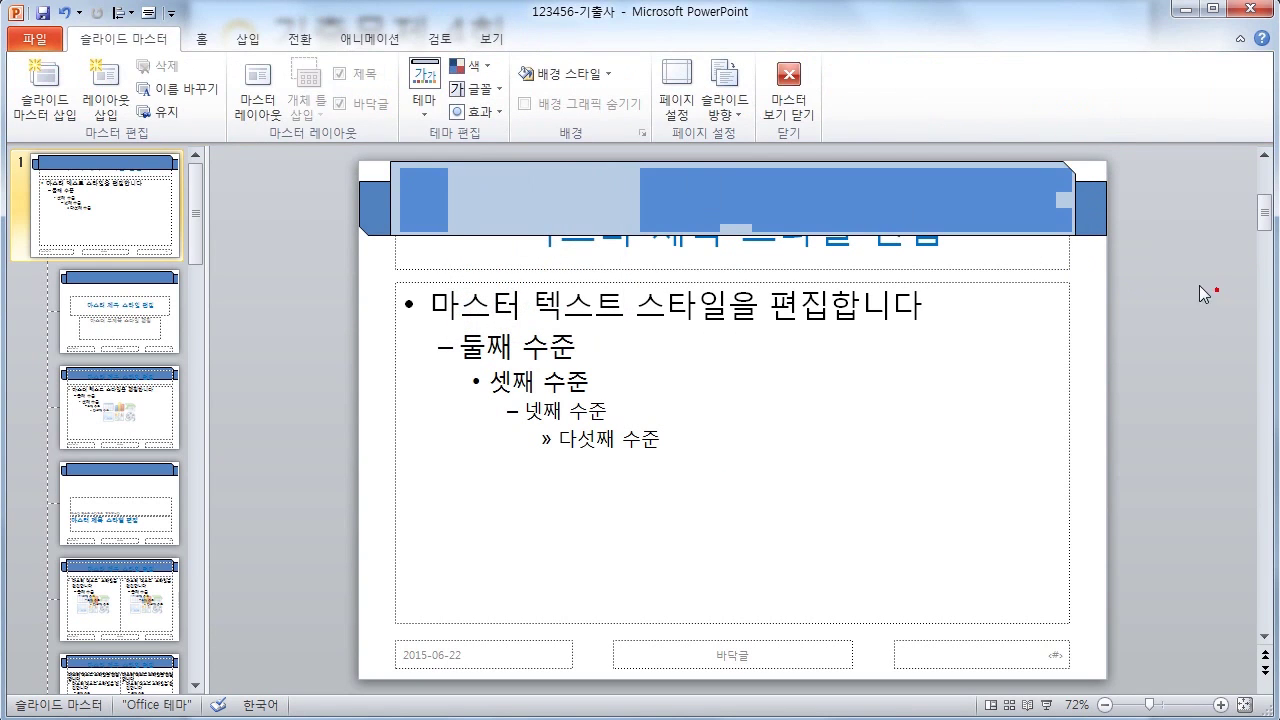
Bring the master title placeholder to the front of the banner shapes
click(1070, 258)
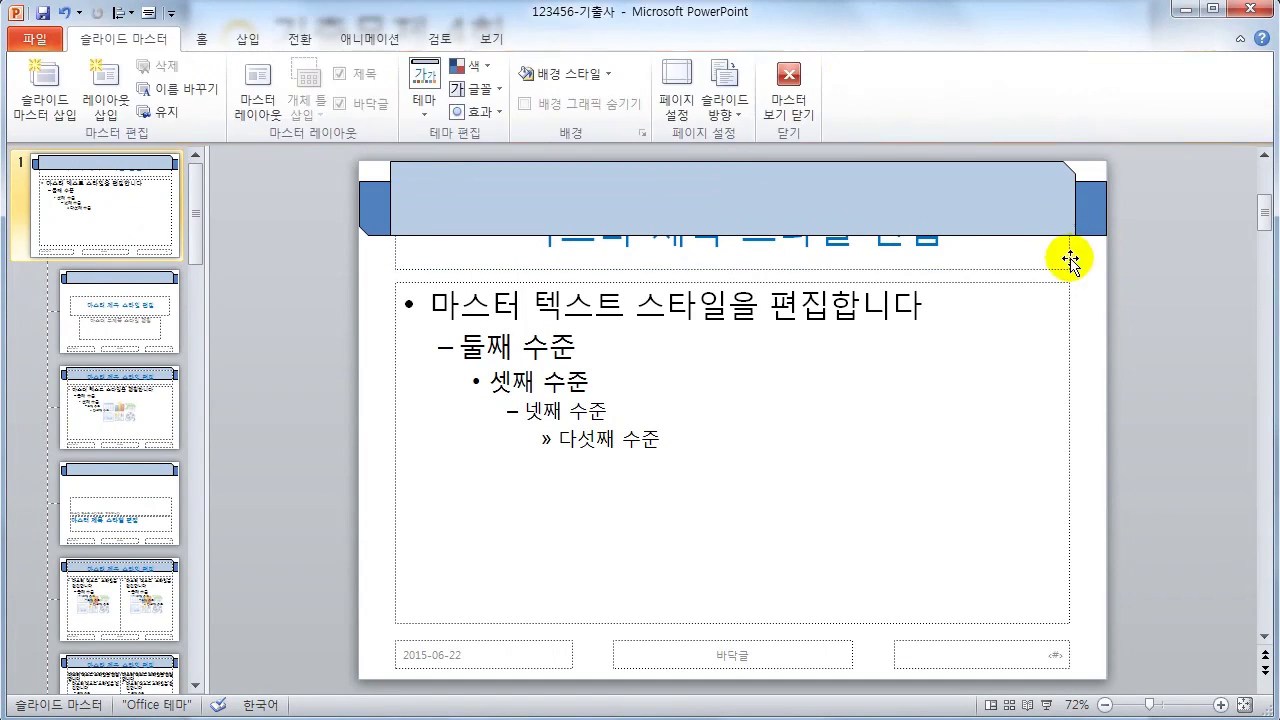
click(992, 66)
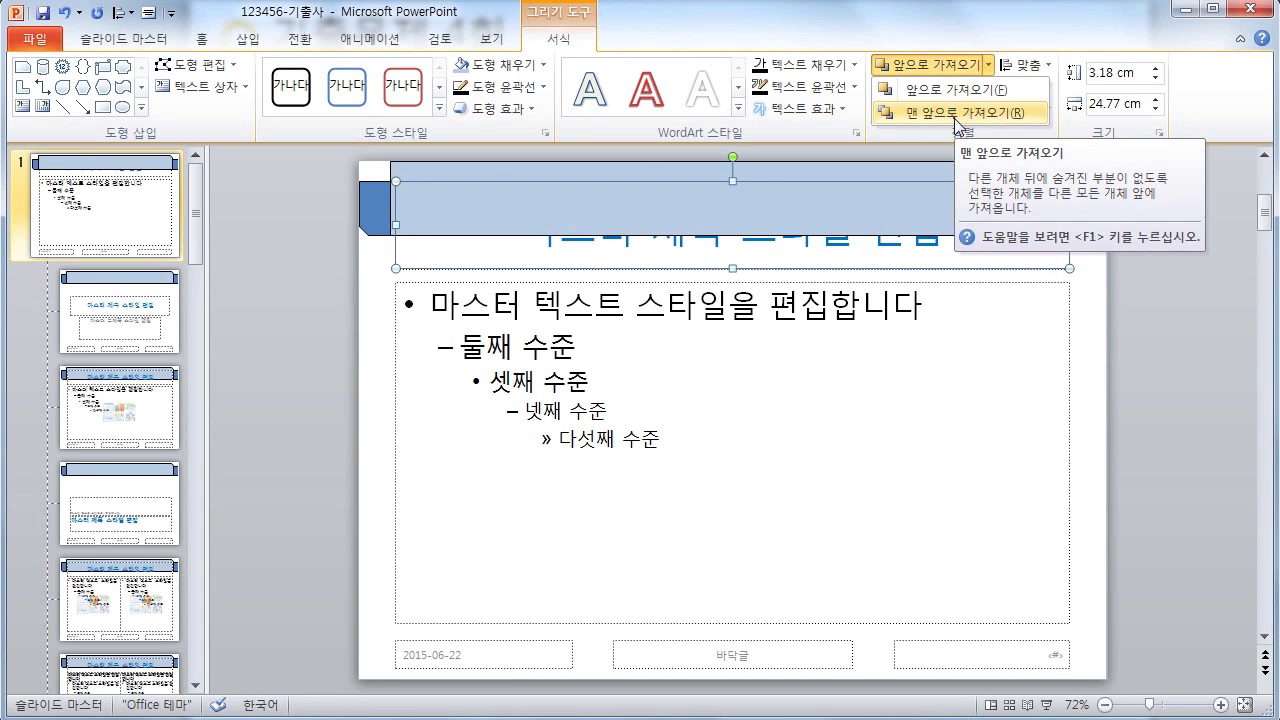
click(955, 115)
Move the title placeholder up and reduce its height so it fits inside the light blue banner
key(Up)
key(Up)
key(Up)
key(Up)
key(Down)
mouse_move(743, 250)
mouse_down()
mouse_move(731, 251)
mouse_move(737, 241)
mouse_up()
click(1106, 279)
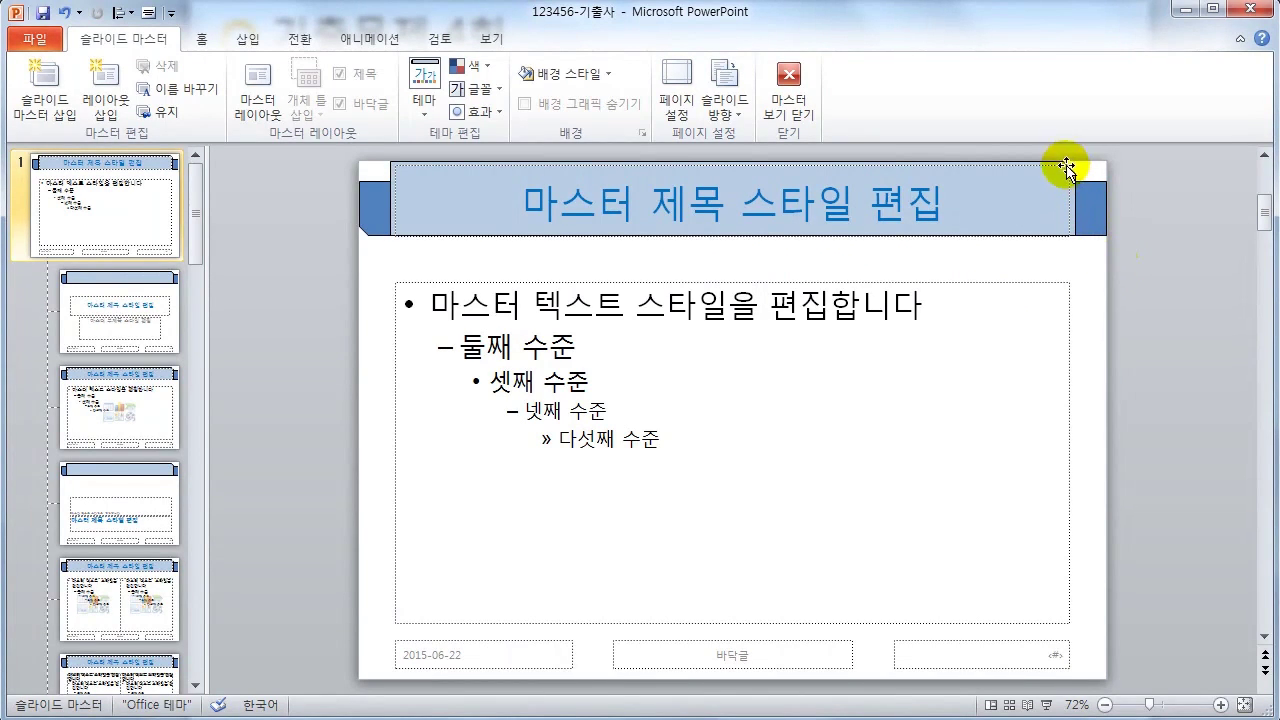
click(395, 222)
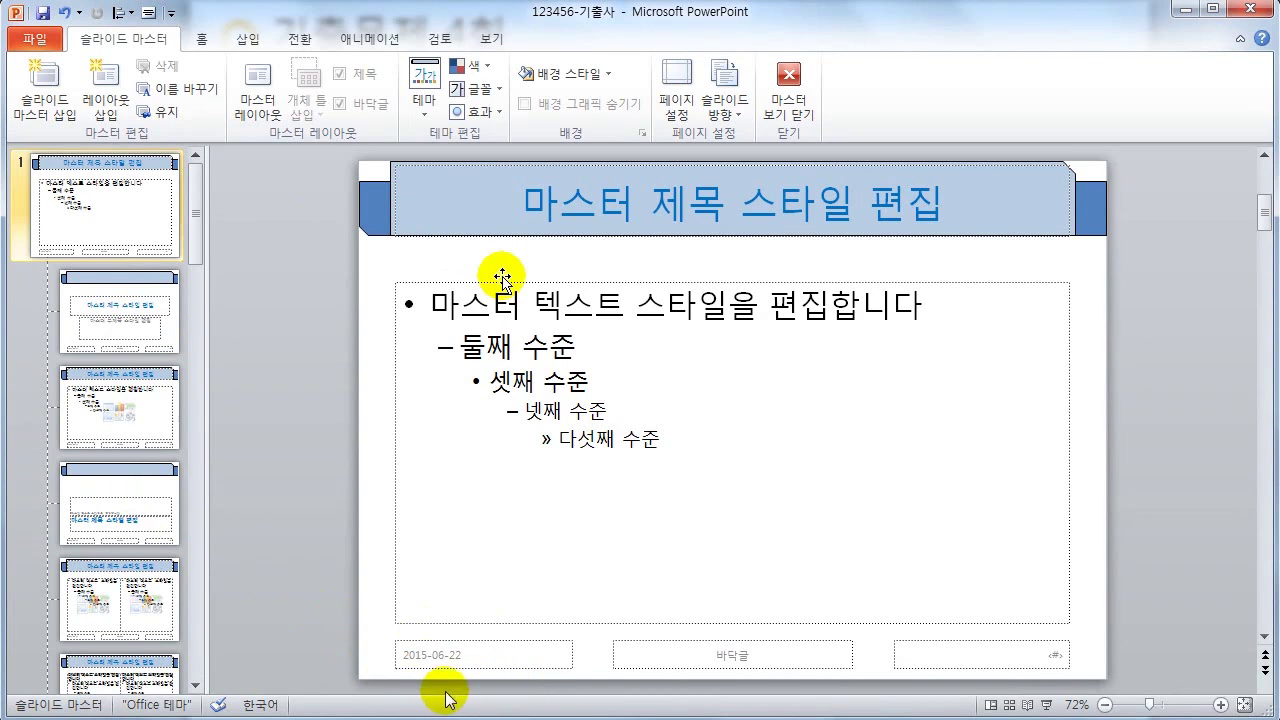
Insert the picture 로고2 from the ITQ\Picture folder into the slide master
click(247, 40)
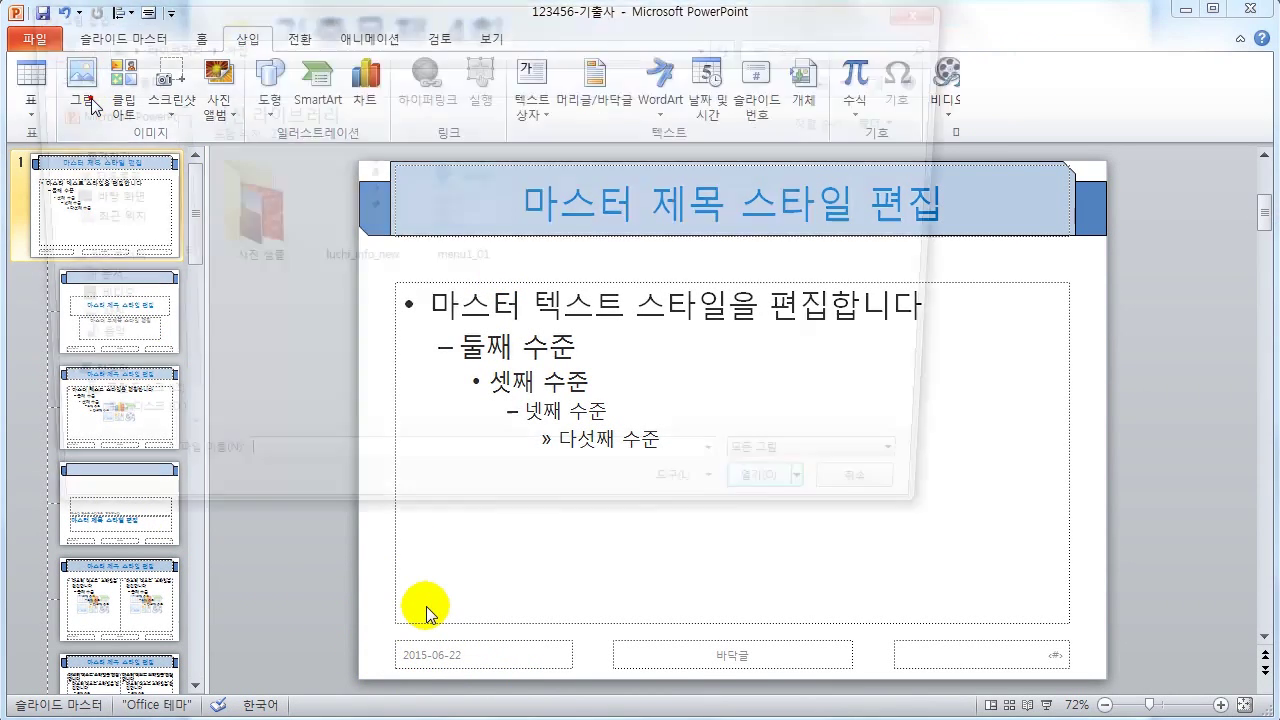
click(83, 85)
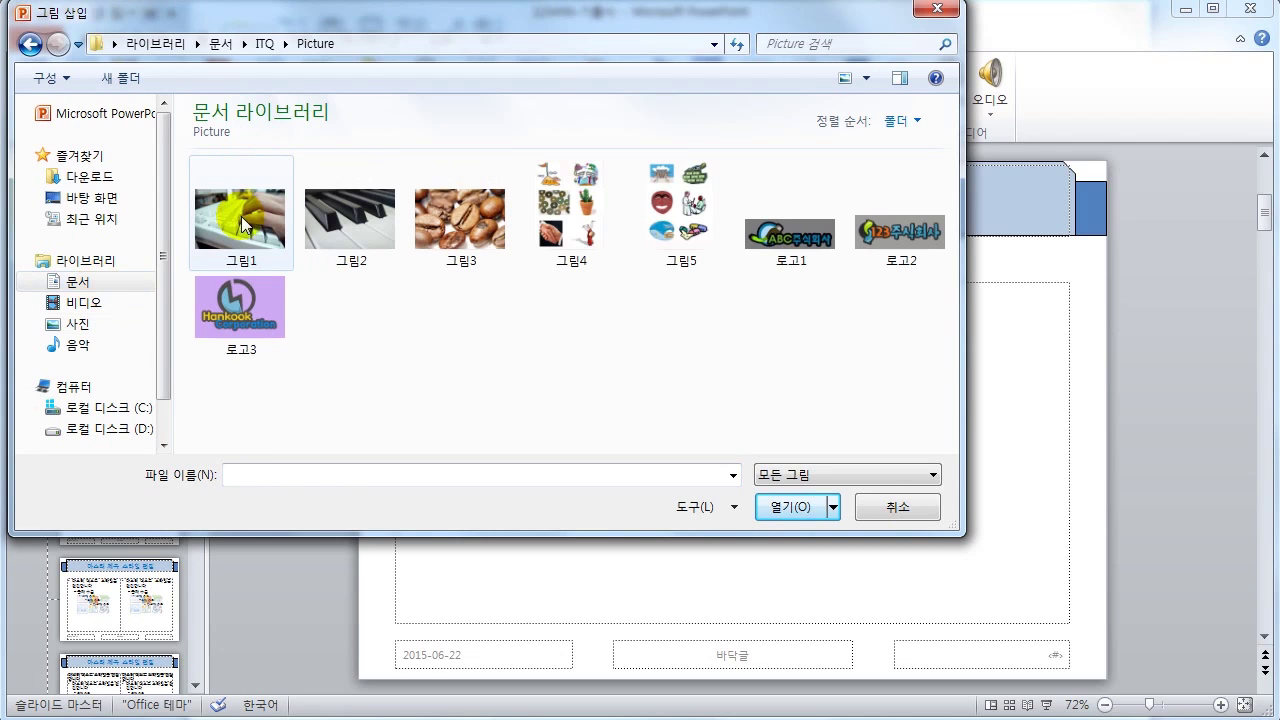
click(241, 216)
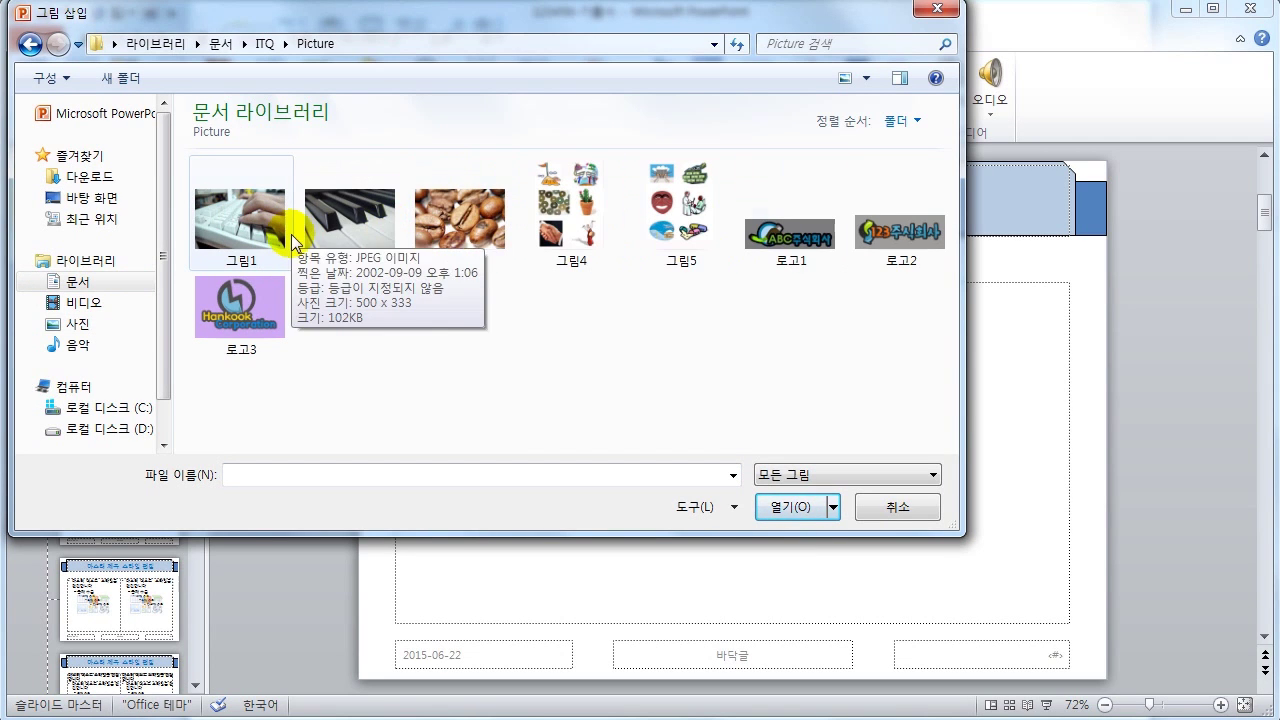
click(870, 232)
double_click(870, 232)
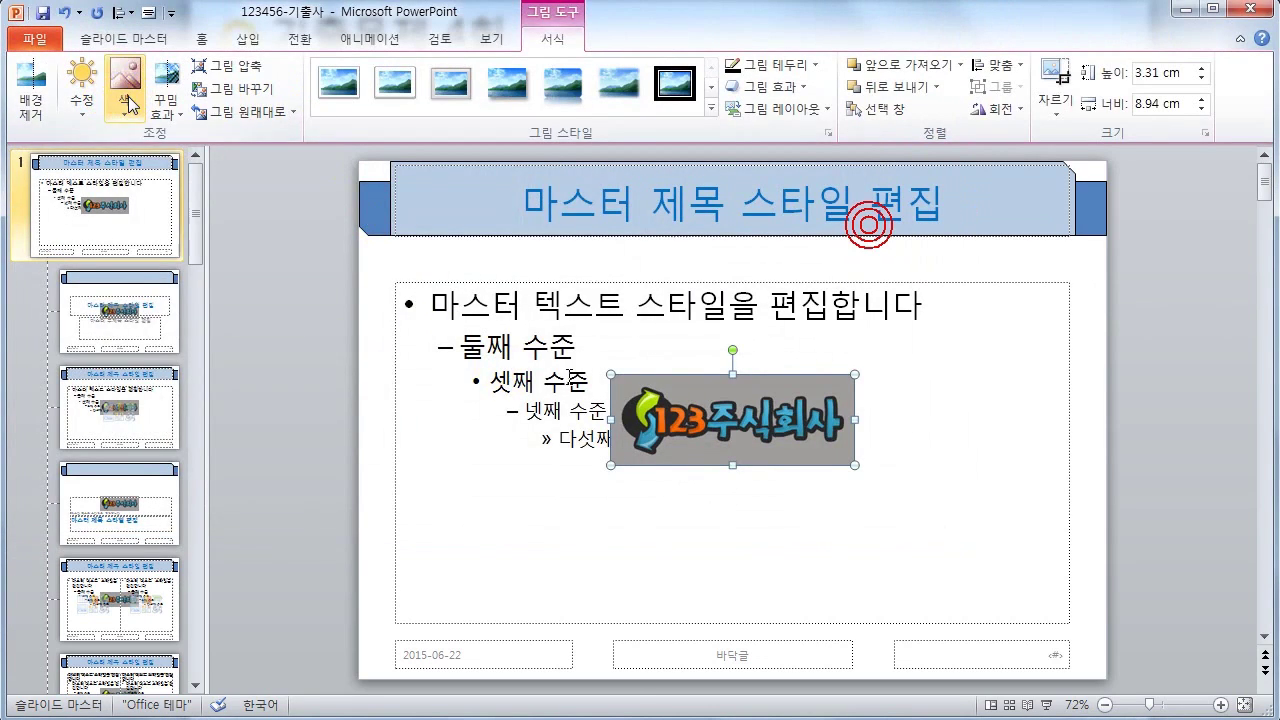
Make the logo picture's grey background transparent
click(125, 85)
click(177, 405)
click(763, 389)
Shrink the logo and place it in the lower left corner of the master, over the date placeholder
drag(792, 409, 544, 660)
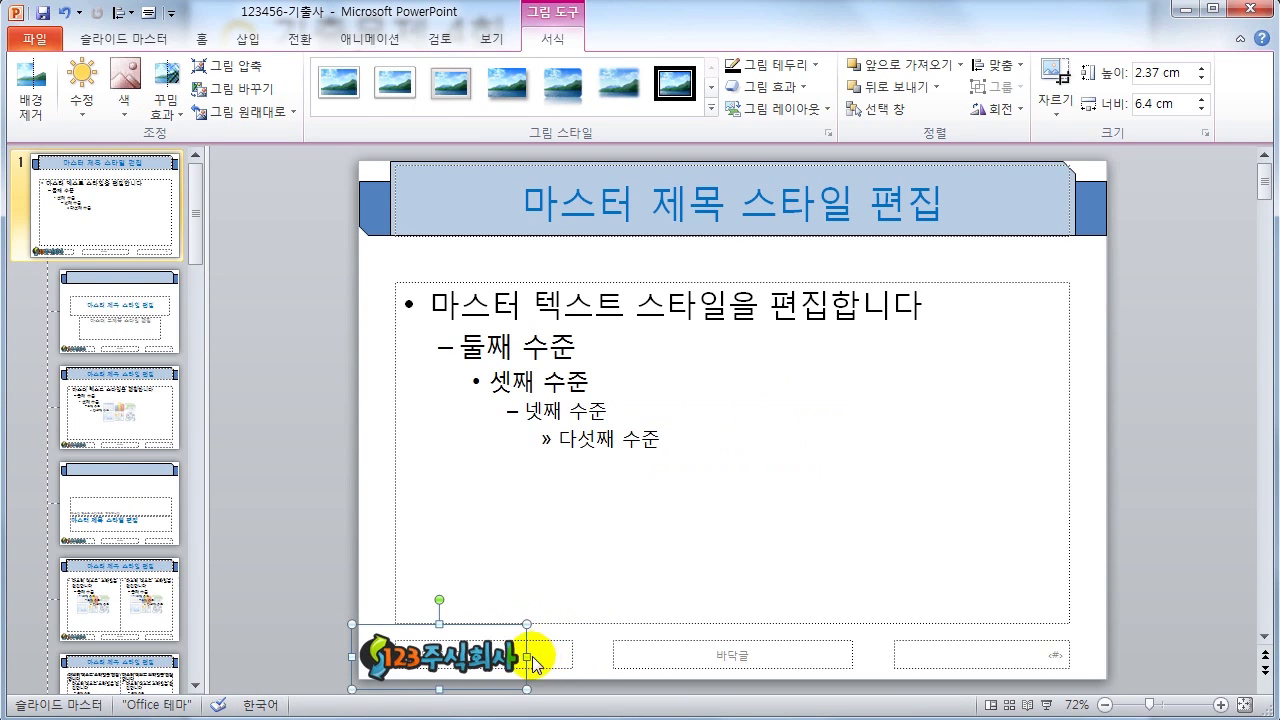
mouse_move(365, 682)
mouse_down()
mouse_move(348, 676)
mouse_move(374, 674)
mouse_up()
click(350, 688)
click(343, 676)
click(348, 635)
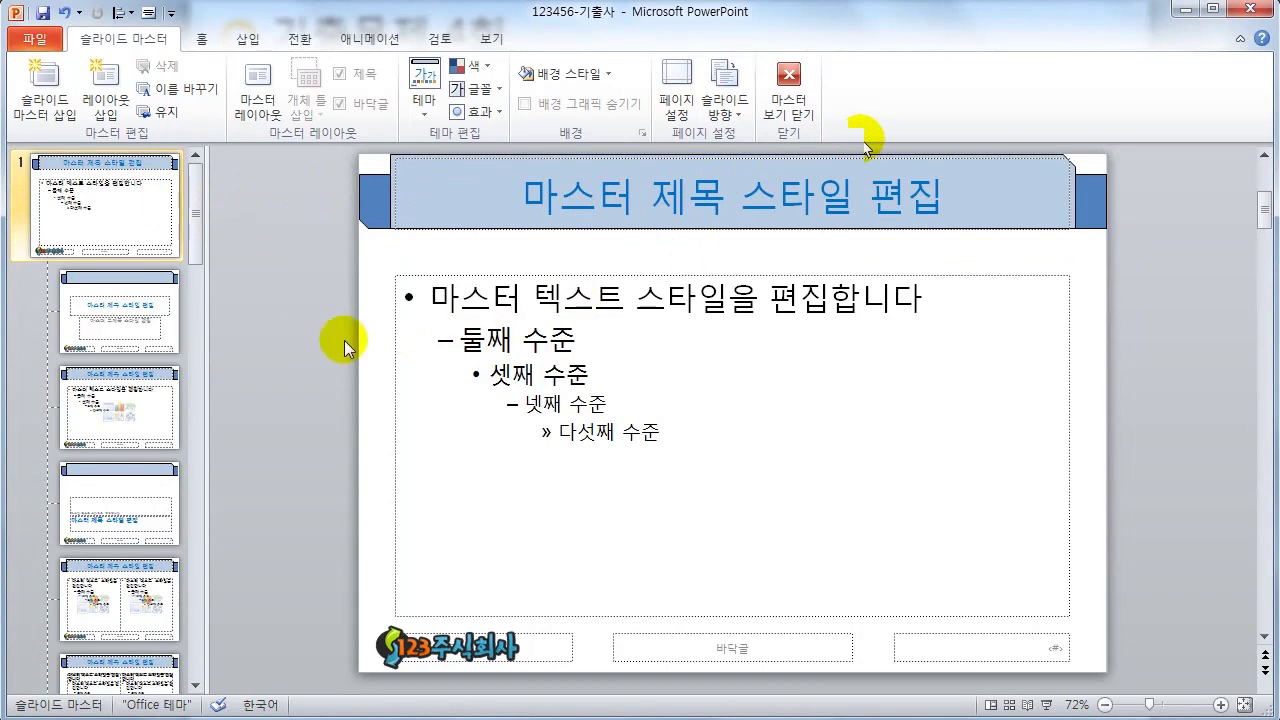
Hide the background graphics on the title slide layout and close the master view
click(109, 308)
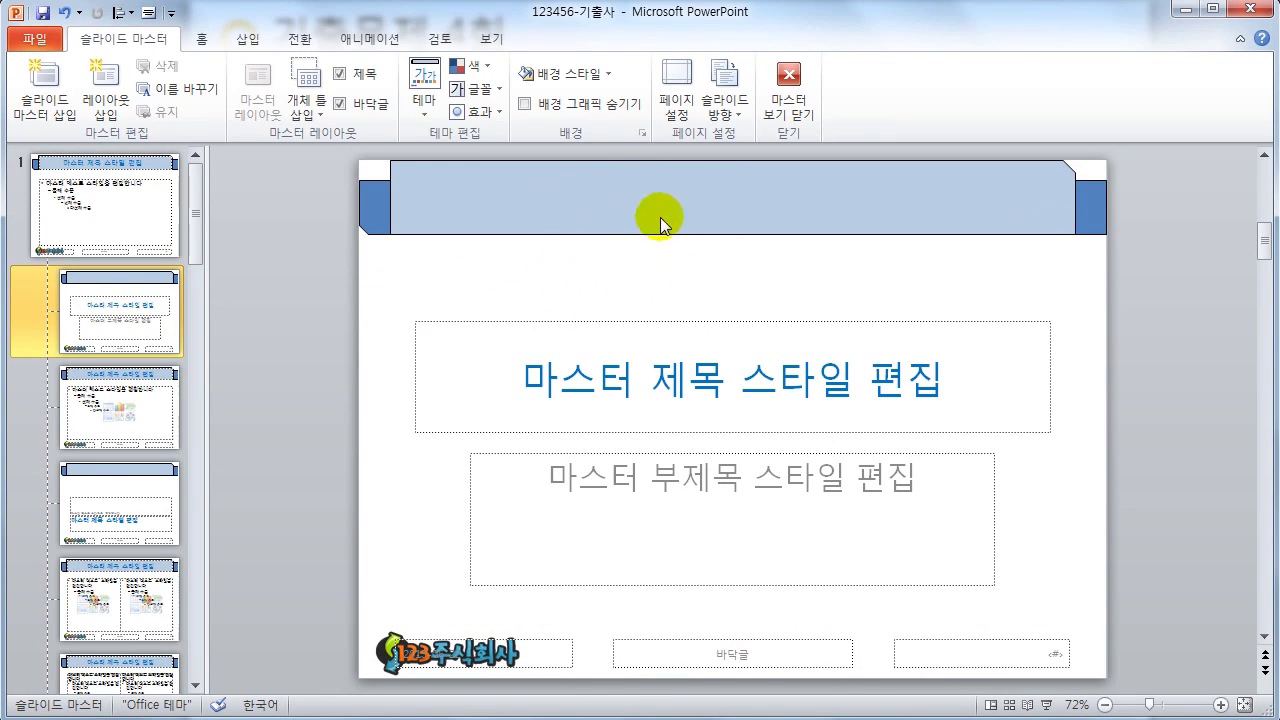
click(608, 105)
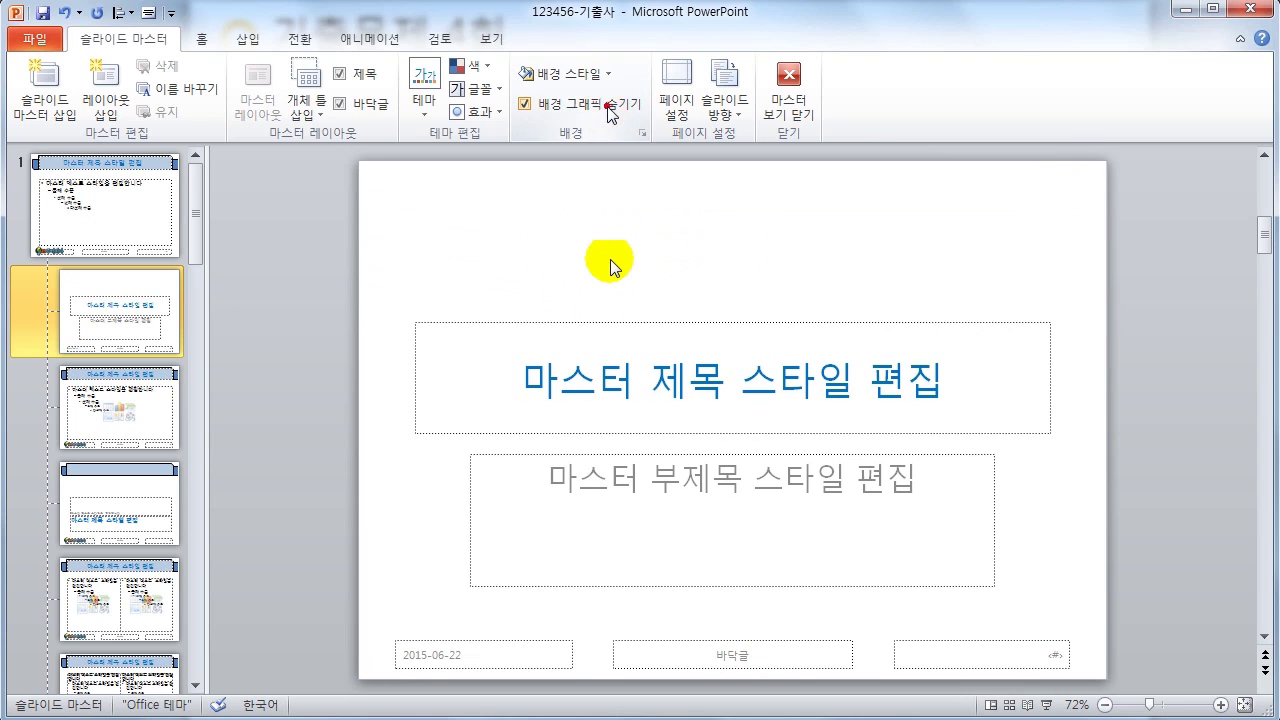
click(788, 98)
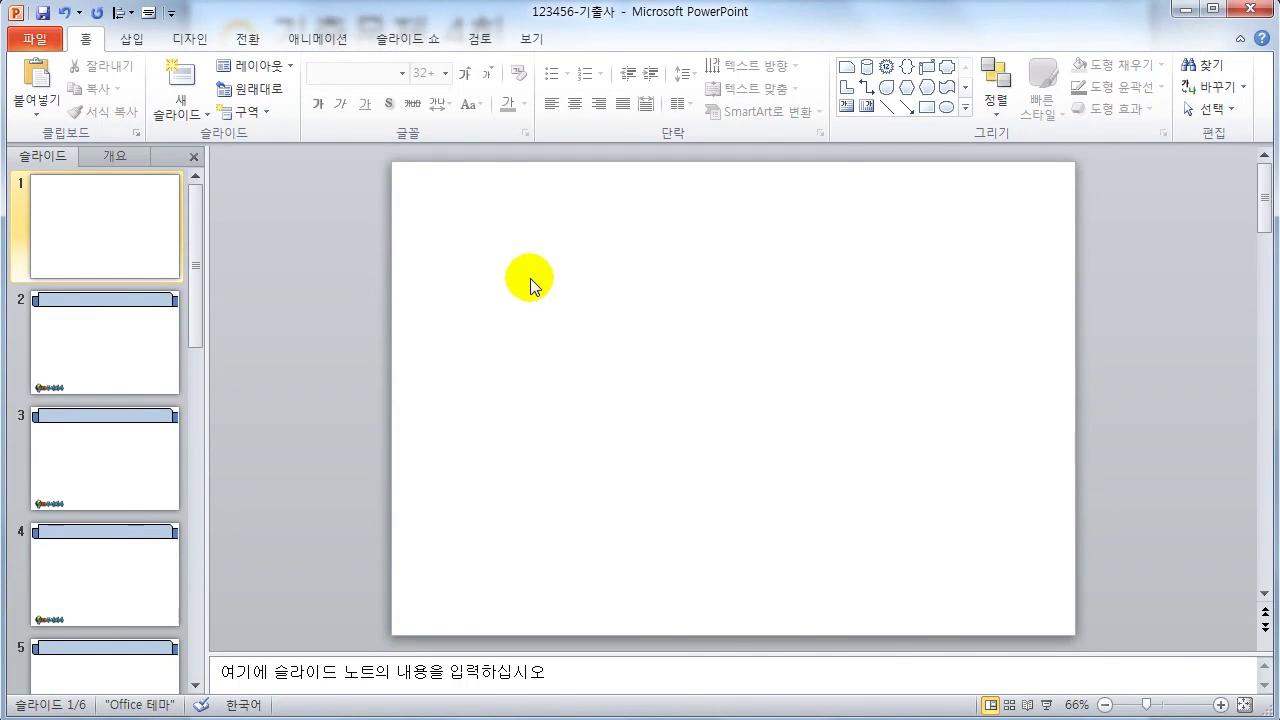
Check the slide 1 cover design requirements in the exam sheet and draw a parallelogram in the upper middle of slide 1
key(alt+Tab)
key(alt+Tab)
key(alt+Tab)
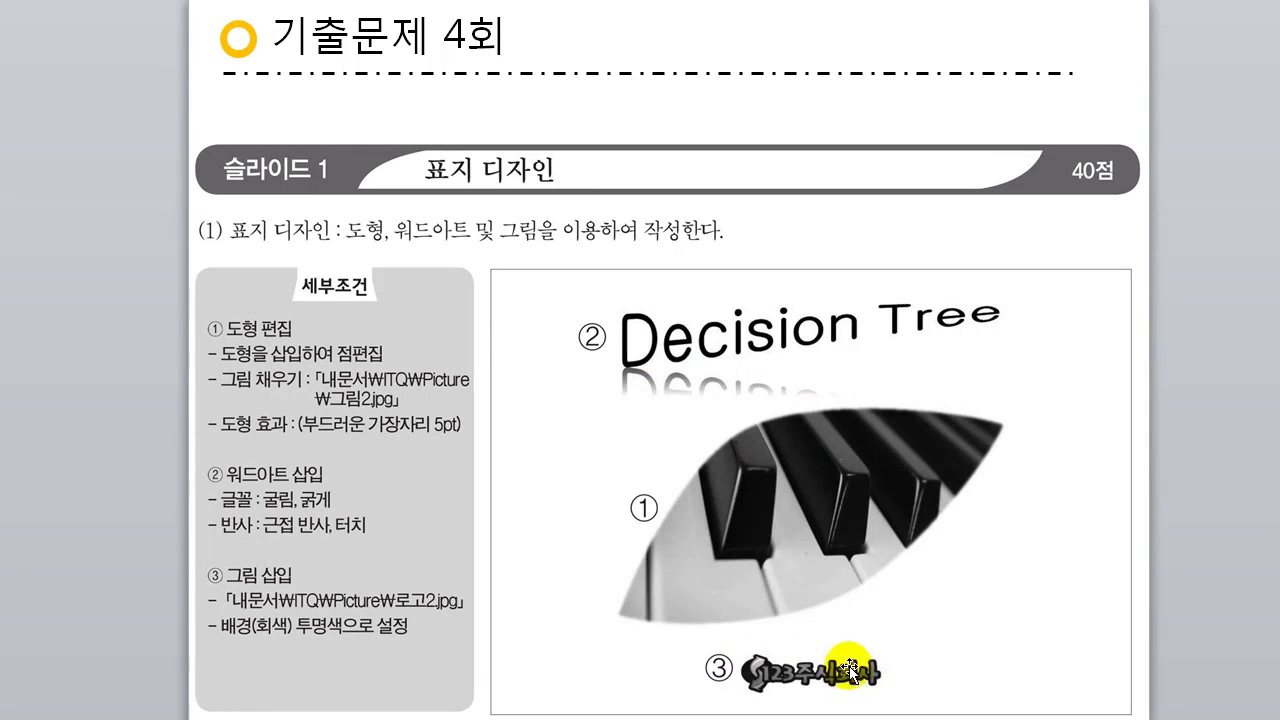
key(alt+Tab)
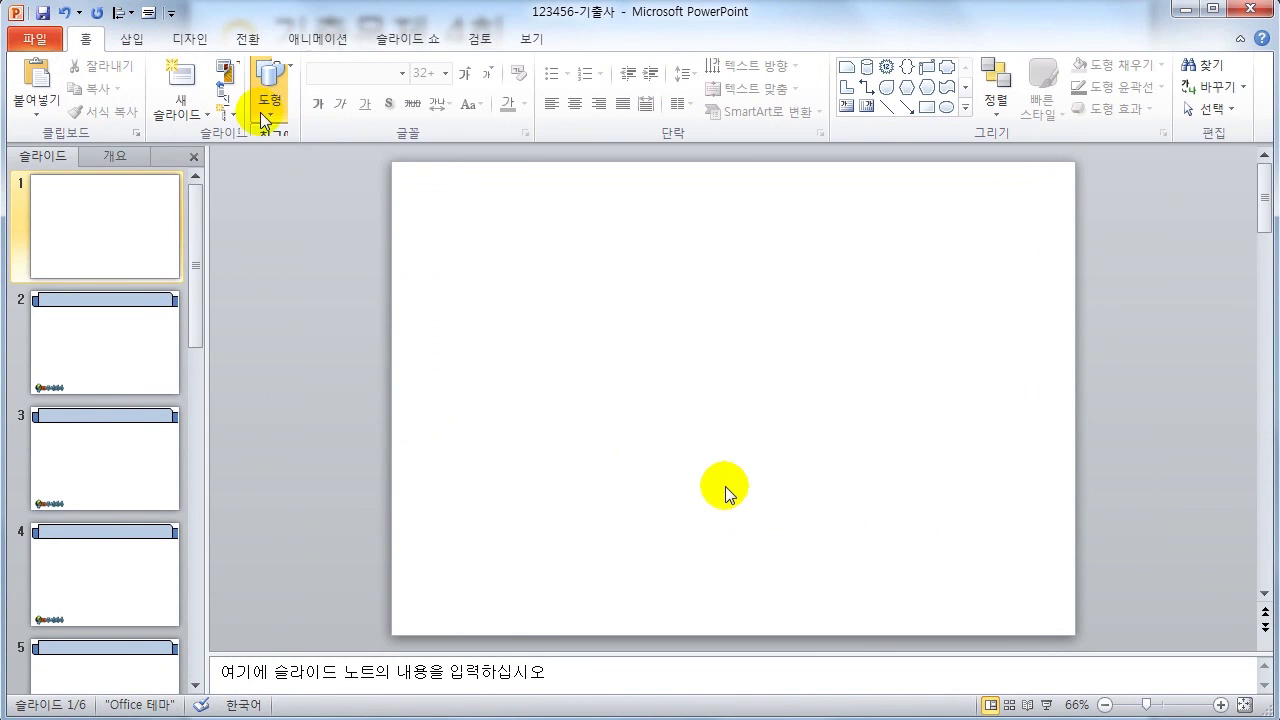
click(265, 112)
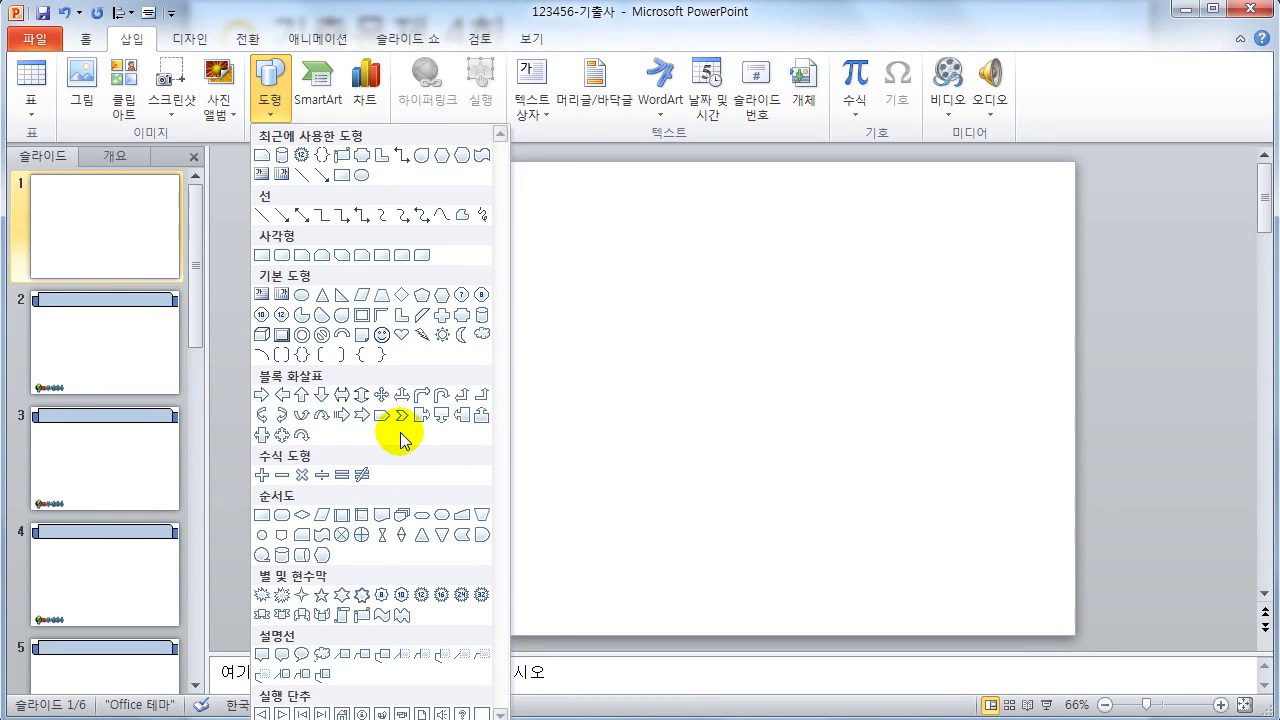
click(363, 298)
drag(575, 236, 837, 382)
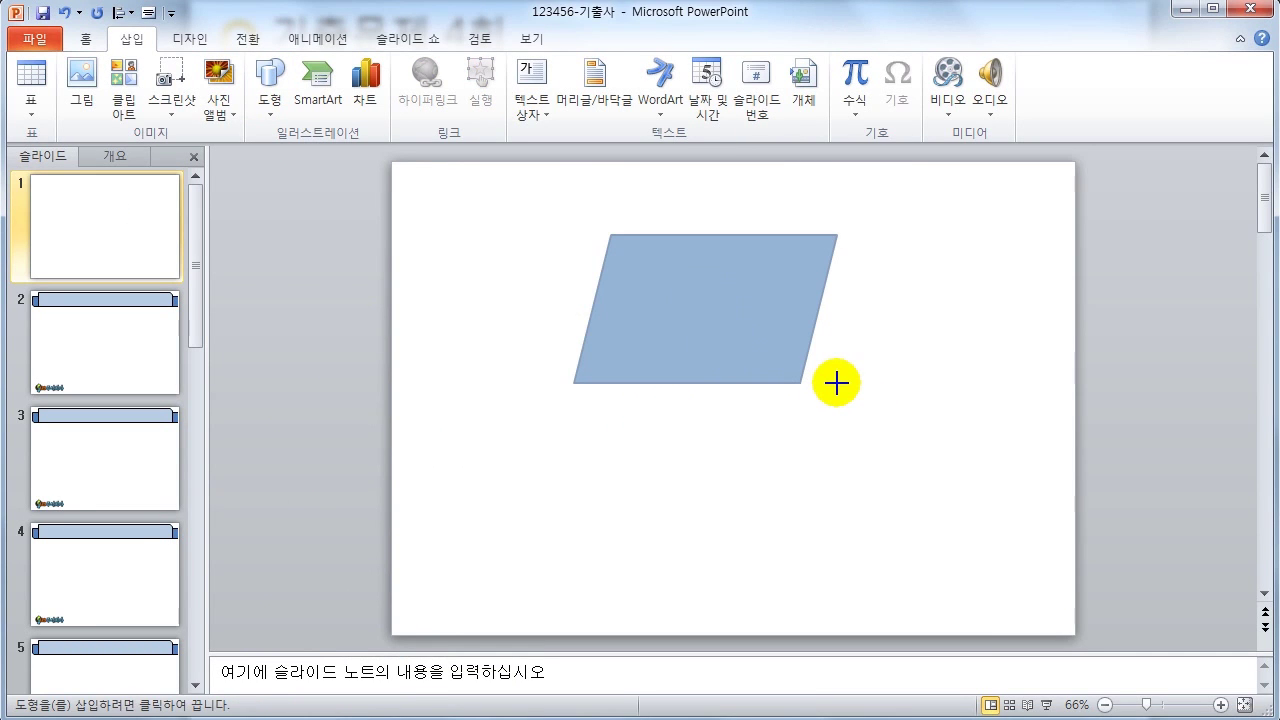
Edit the parallelogram's points, curving its lower right and upper left corners outward
right_click(690, 287)
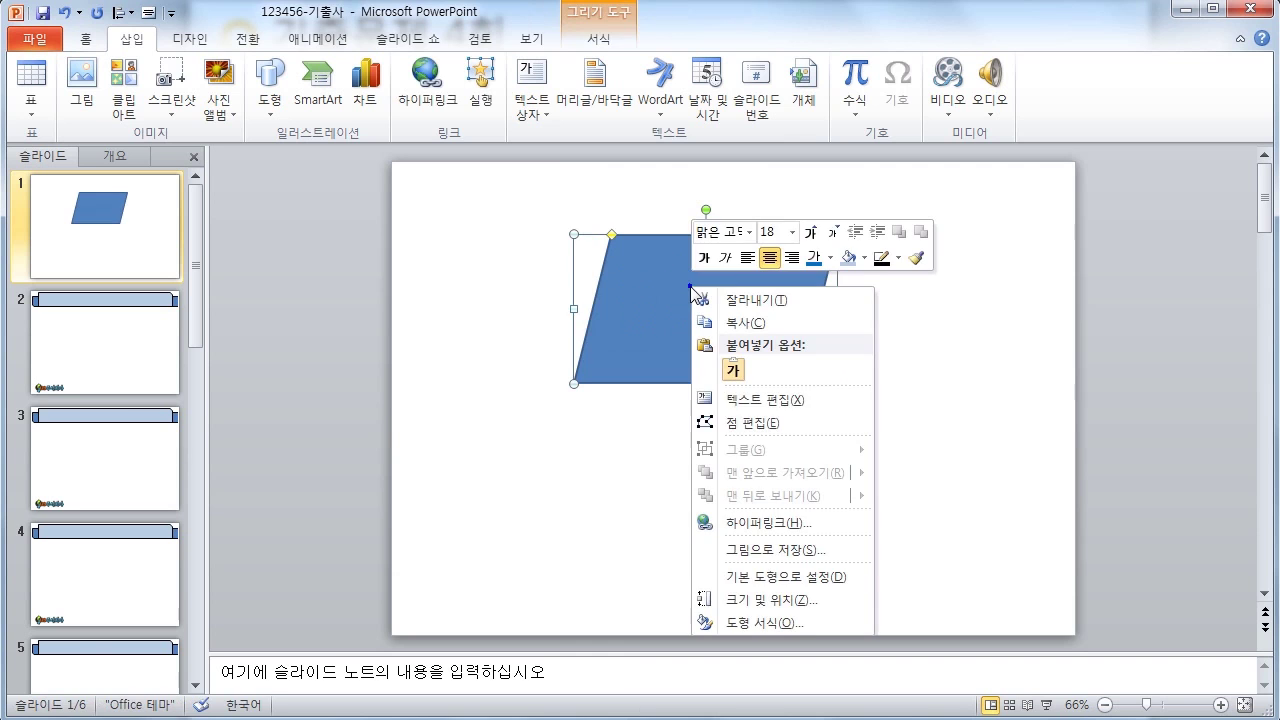
click(772, 423)
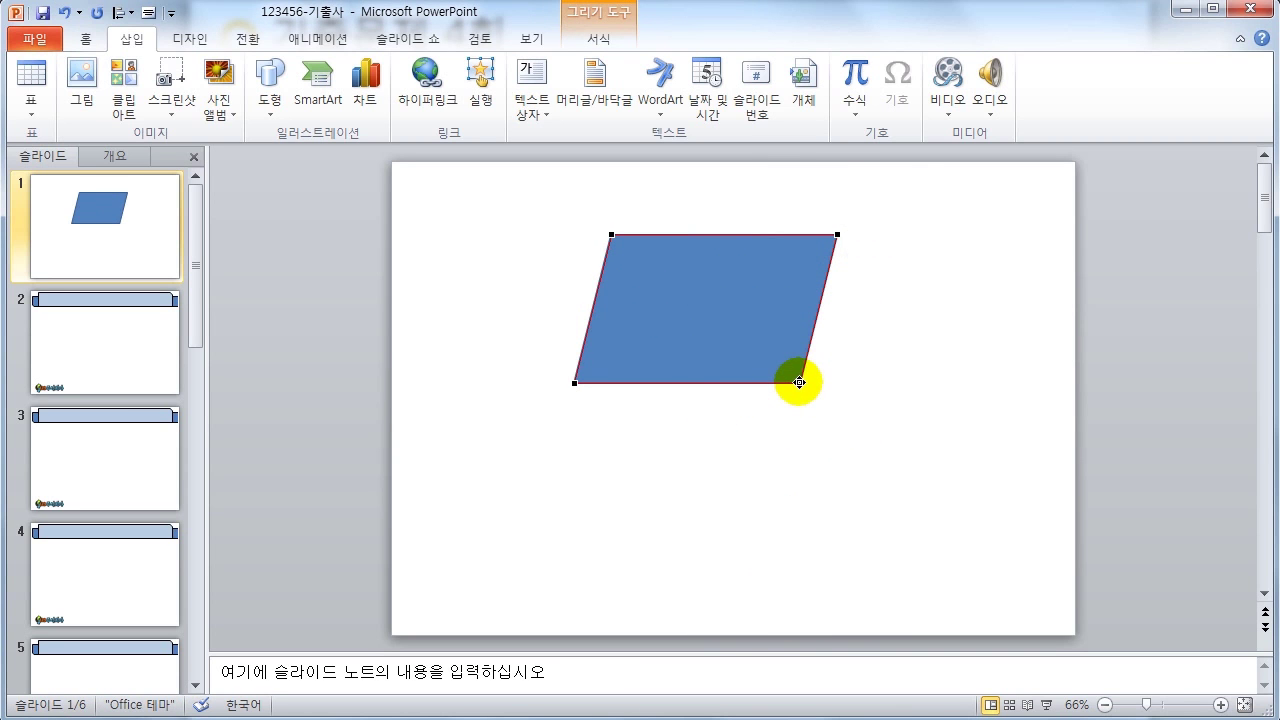
click(799, 382)
click(815, 331)
drag(815, 331, 827, 369)
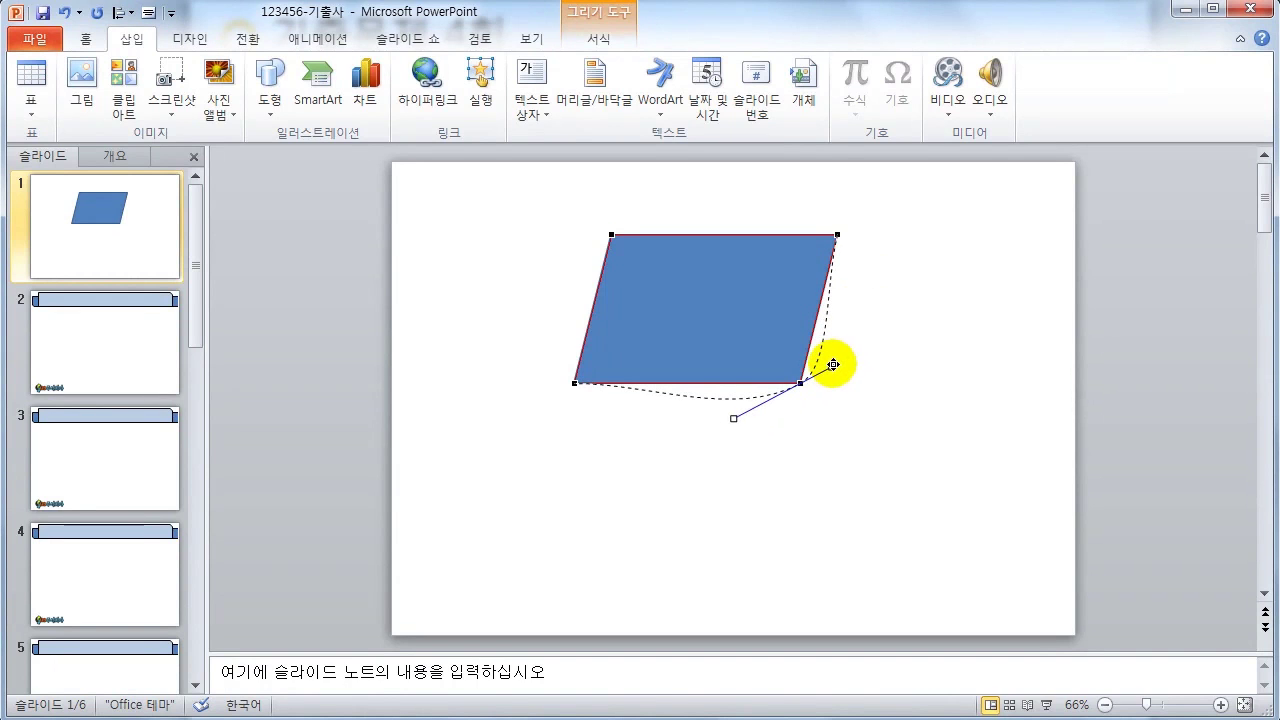
drag(833, 364, 835, 367)
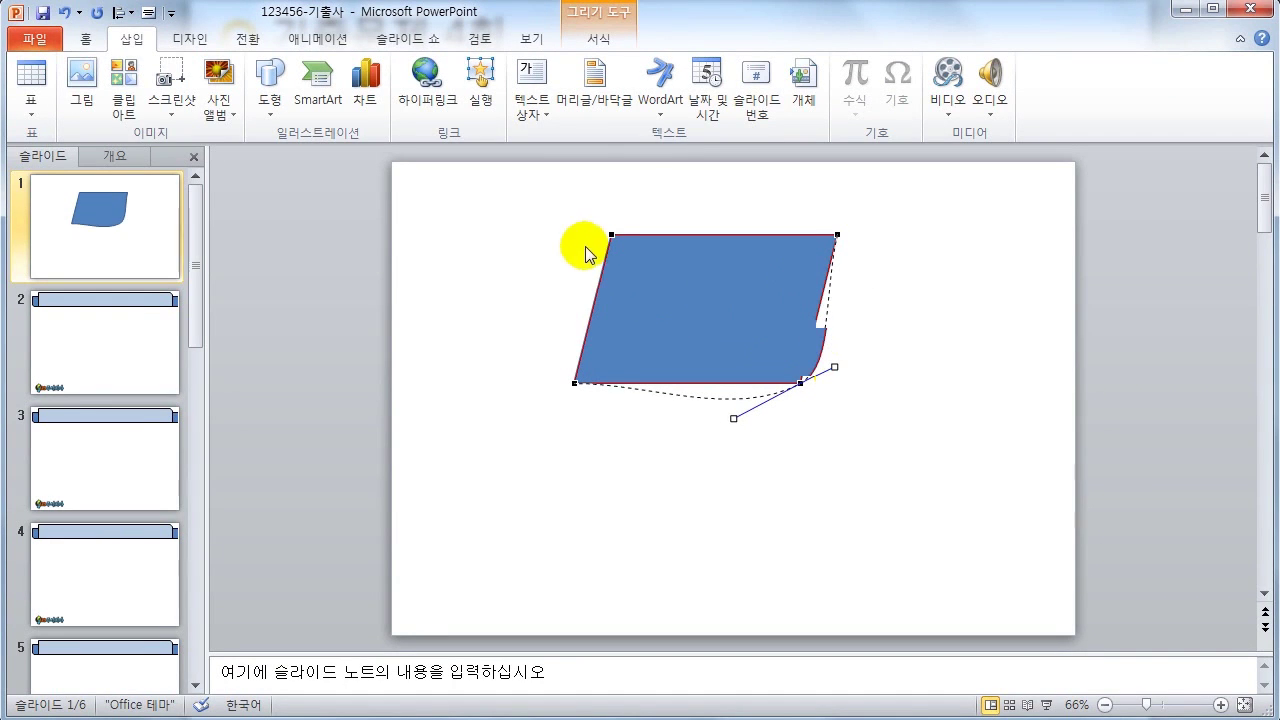
drag(693, 237, 669, 197)
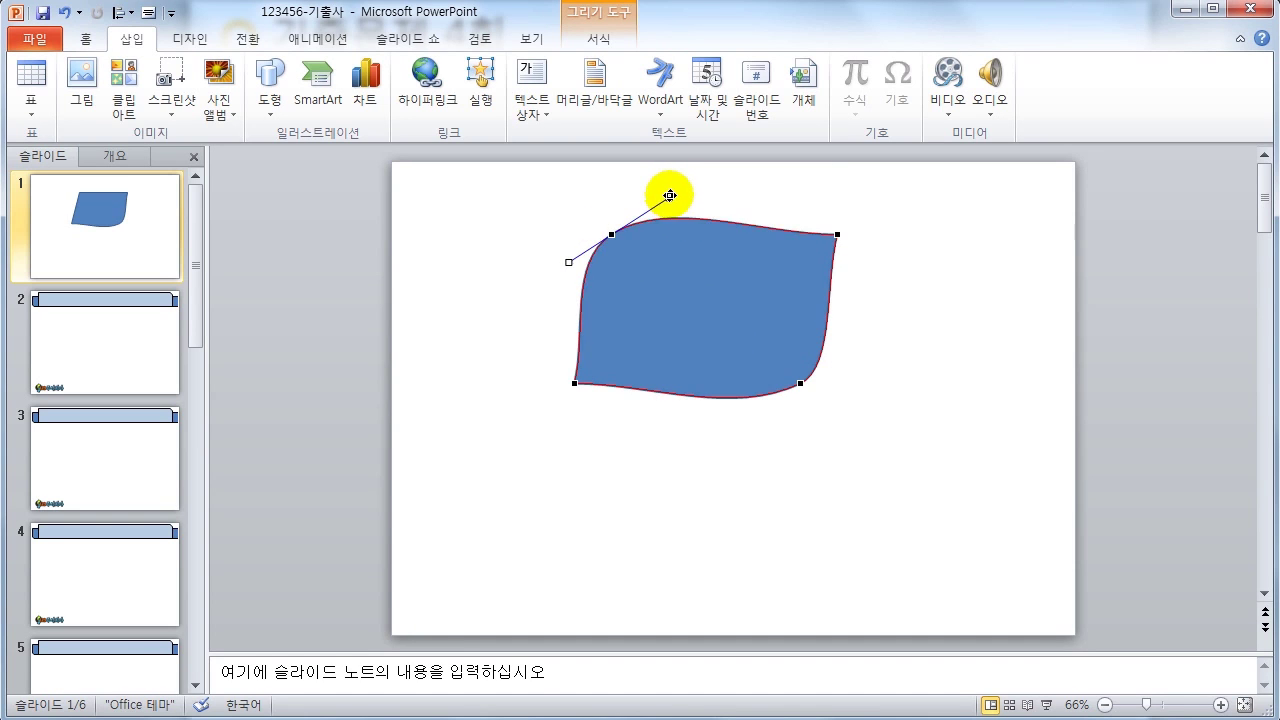
Adjust both curve handles of the shape's lower left point so the adjoining bottom and left edges bulge outward
click(573, 384)
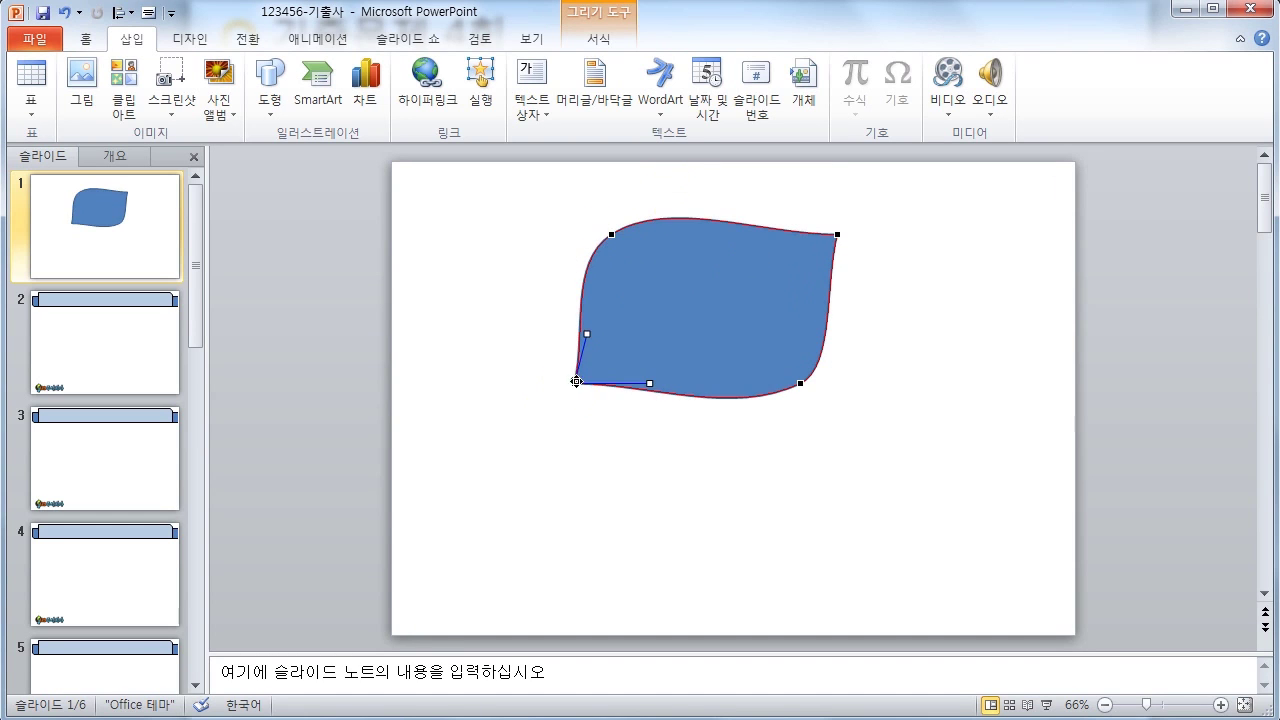
drag(650, 379, 650, 384)
drag(649, 384, 644, 399)
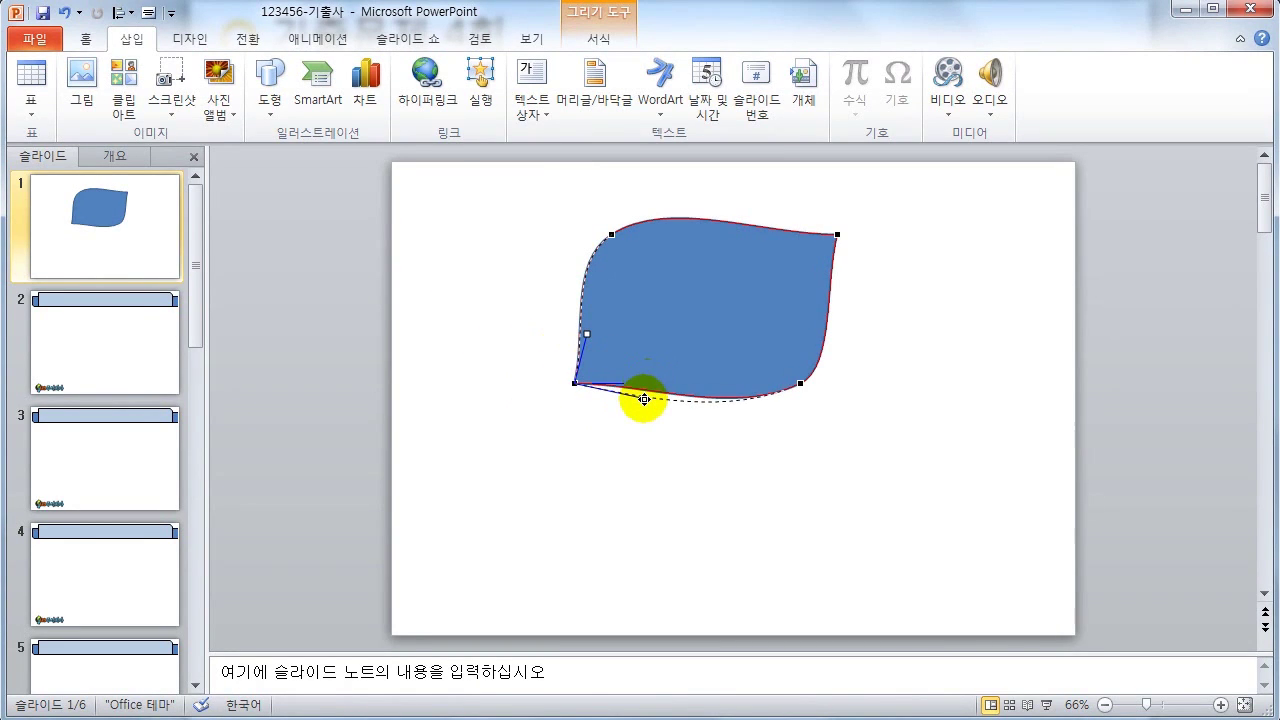
drag(644, 399, 643, 398)
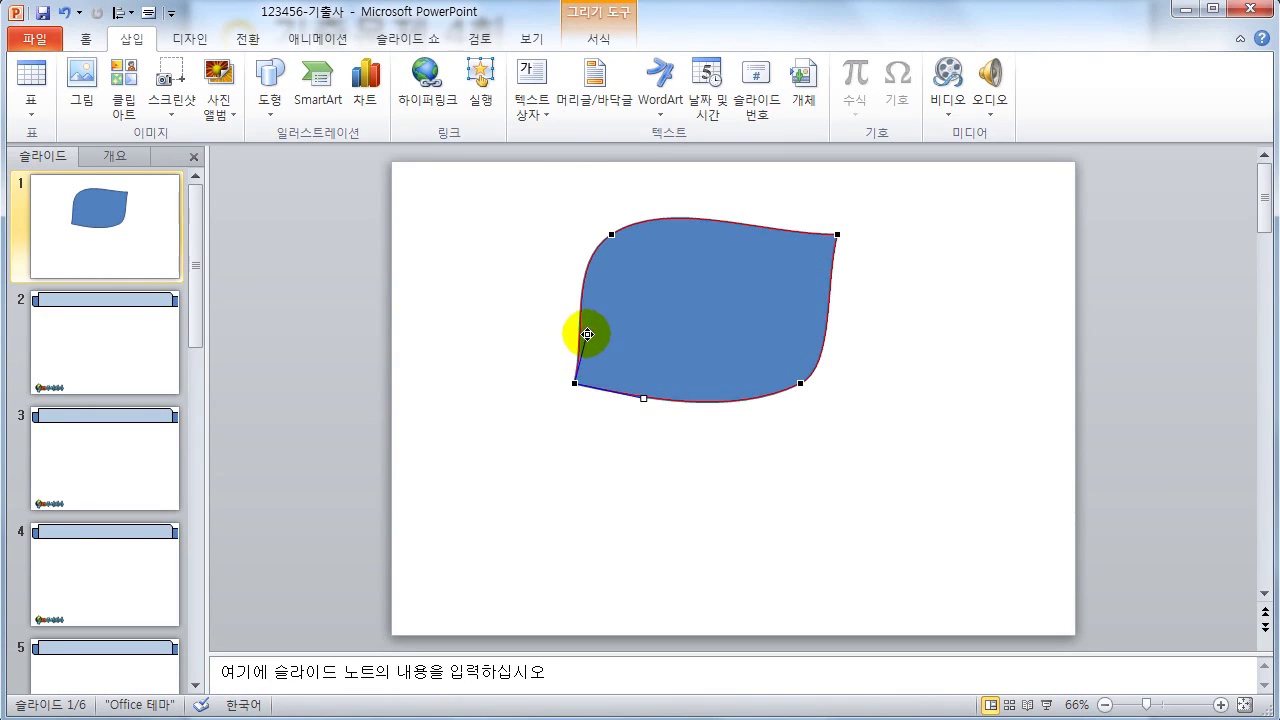
drag(587, 334, 573, 332)
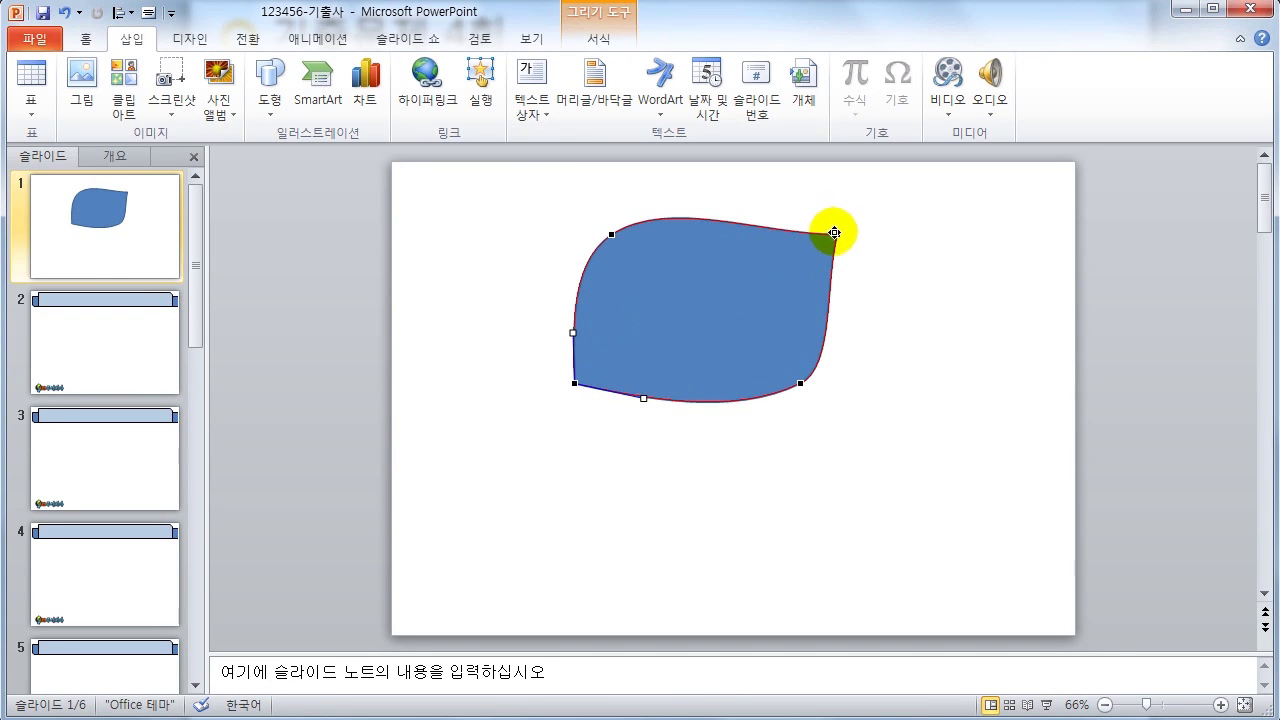
Adjust both curve handles of the shape's upper right point so the adjoining top and right edges bulge outward
click(834, 233)
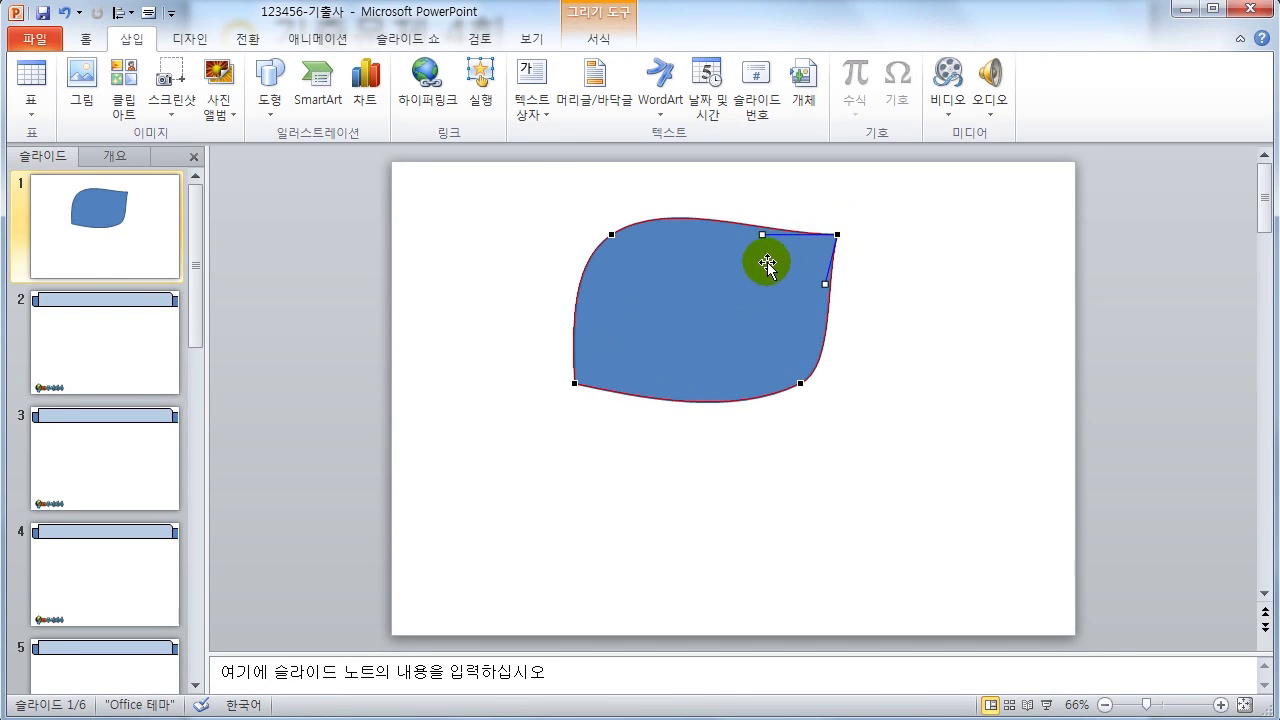
drag(762, 241, 759, 218)
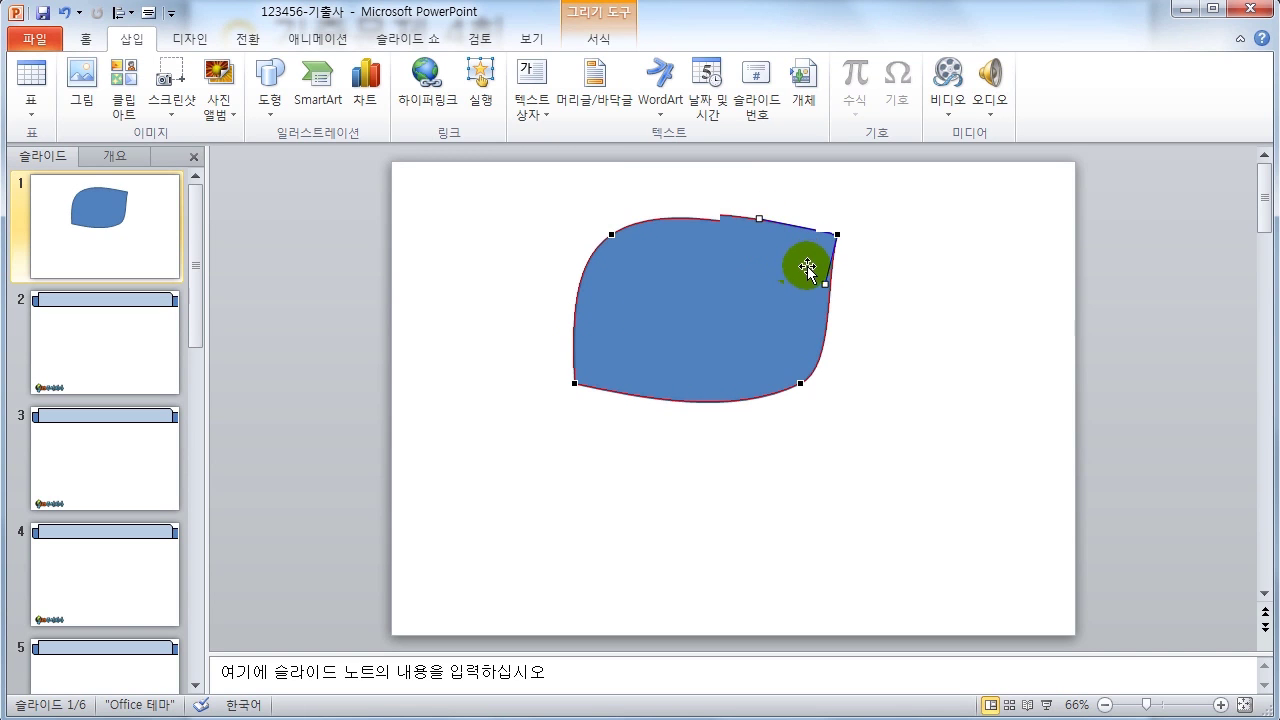
drag(827, 281, 836, 287)
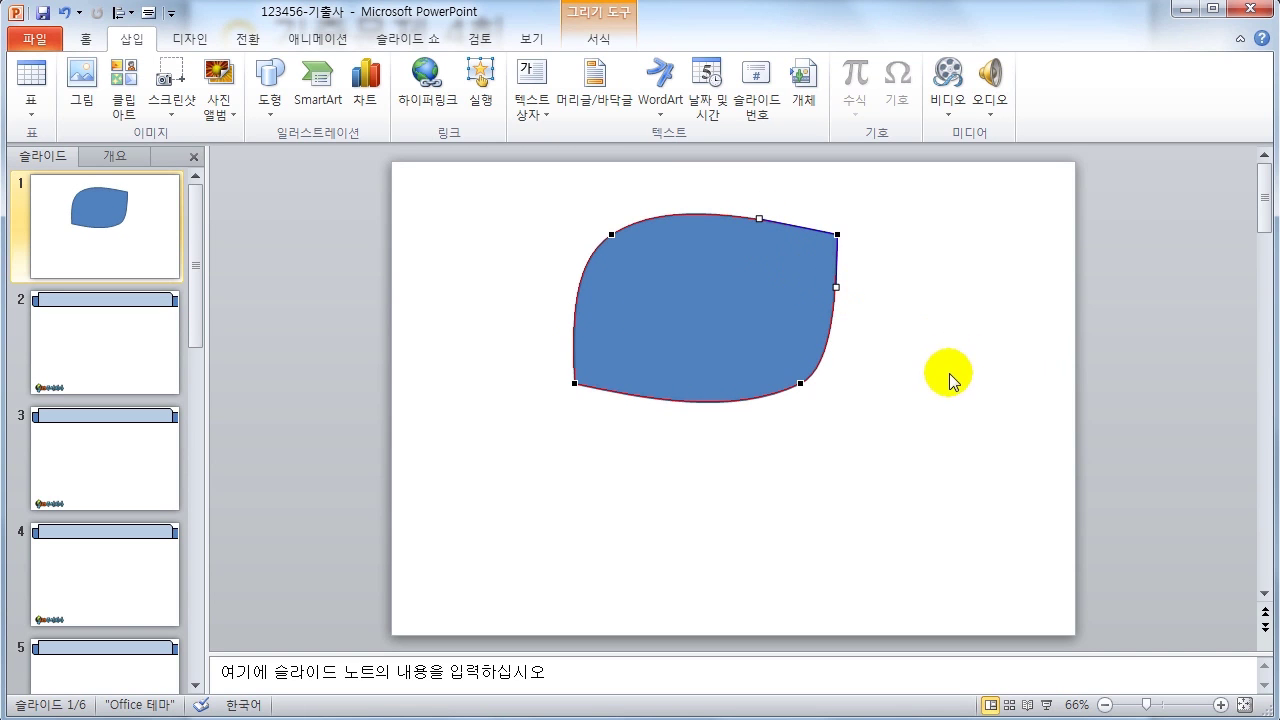
Move the shape's lower right point inward along the bottom edge, refine its curve handle, and finish editing the points
drag(770, 386, 736, 385)
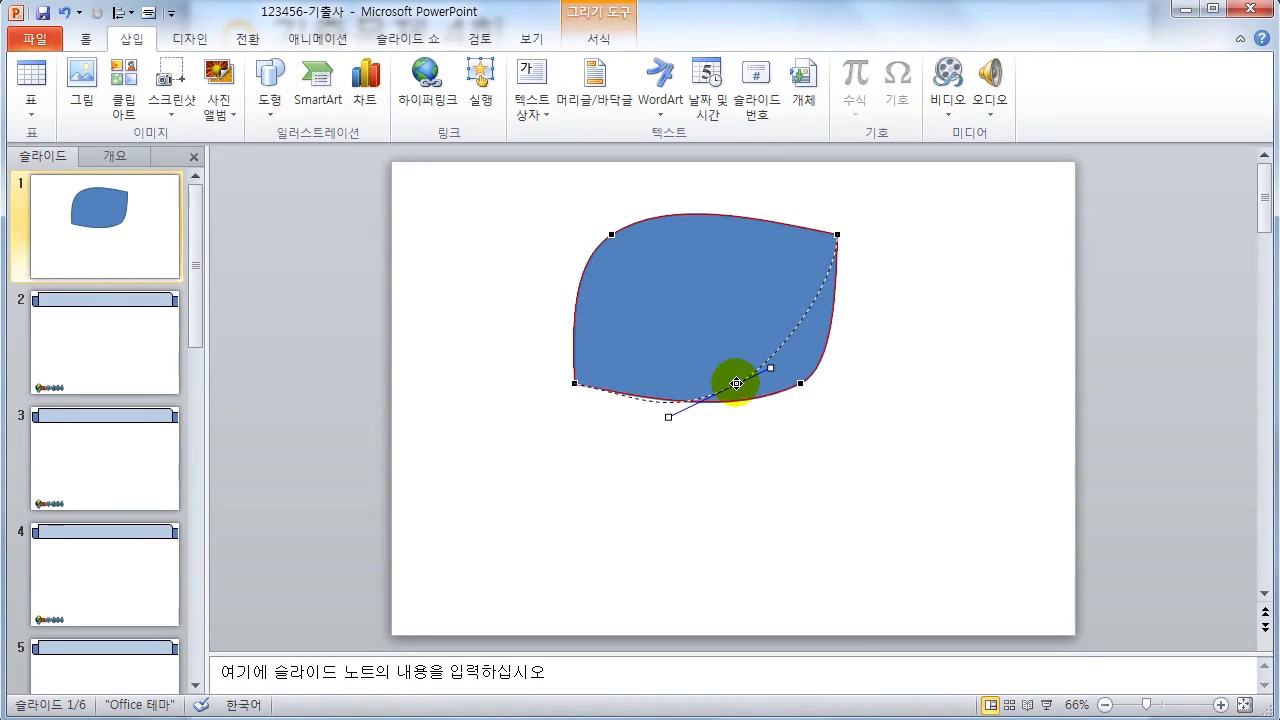
drag(736, 383, 748, 385)
drag(684, 420, 686, 410)
click(811, 410)
Edit the shape's points again, shifting the upper left point inward and smoothing its curve to form a leaf outline
click(706, 326)
right_click(704, 297)
click(762, 433)
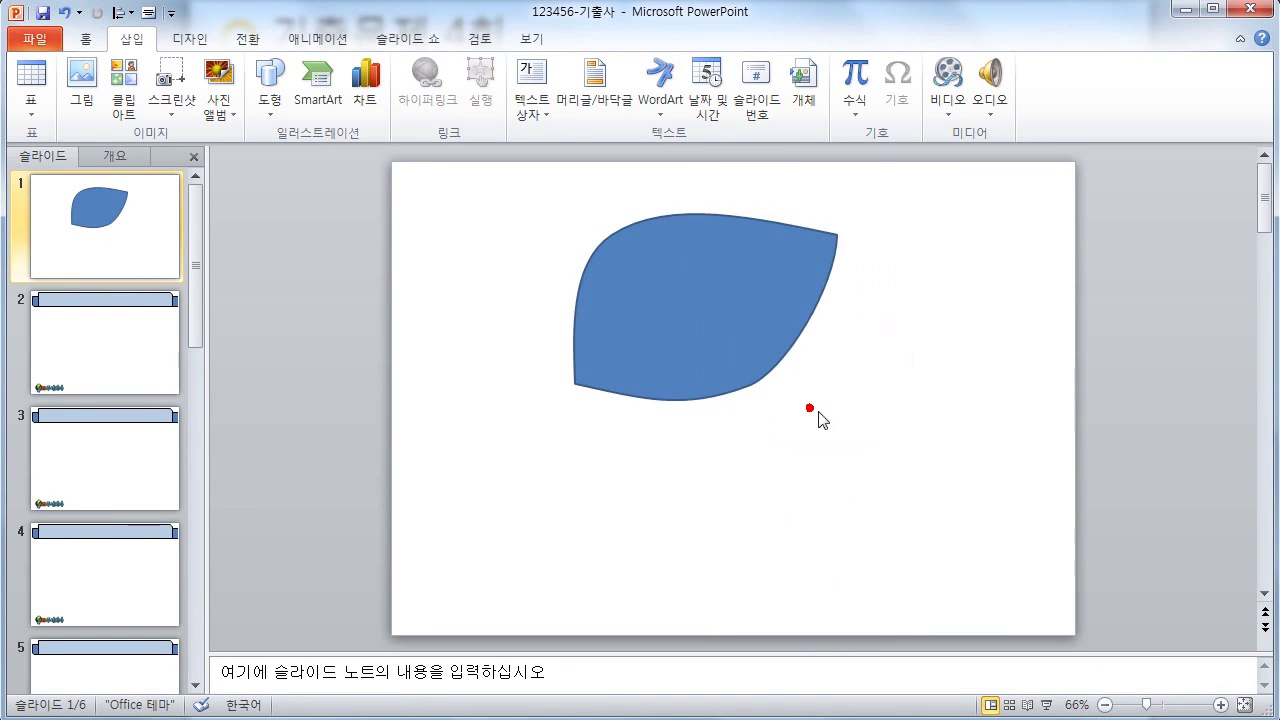
drag(613, 235, 688, 226)
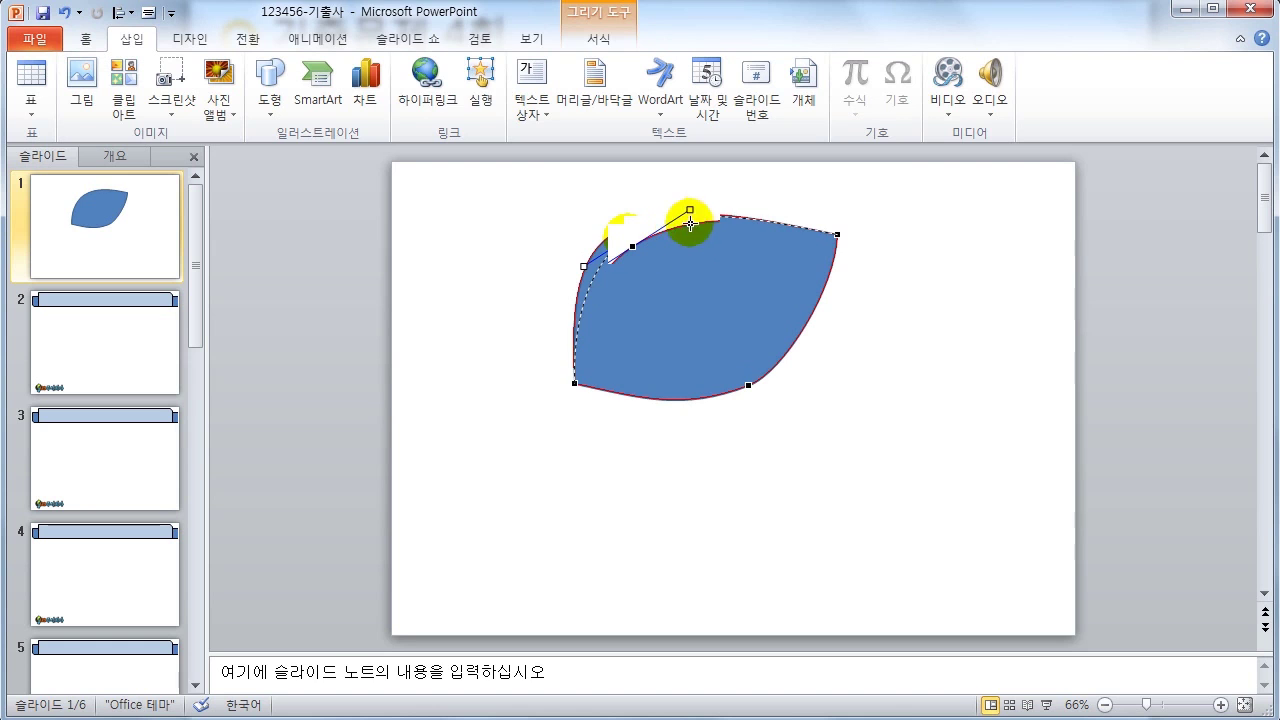
click(871, 305)
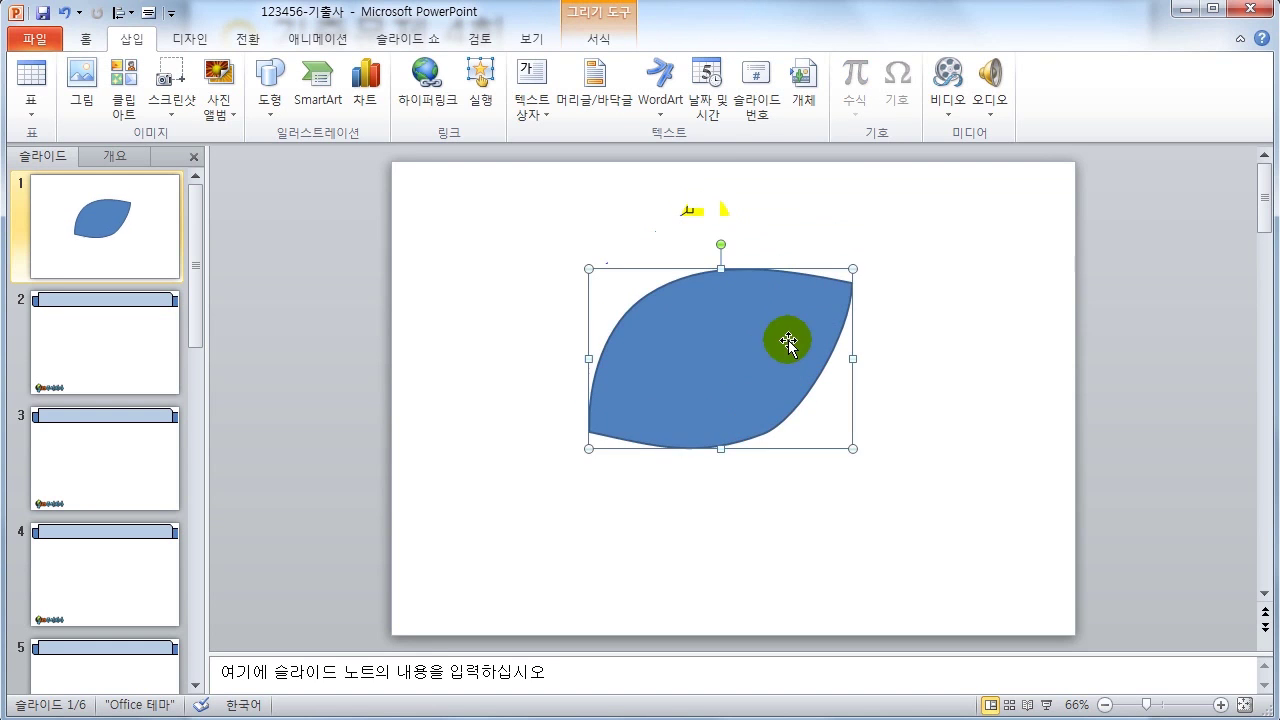